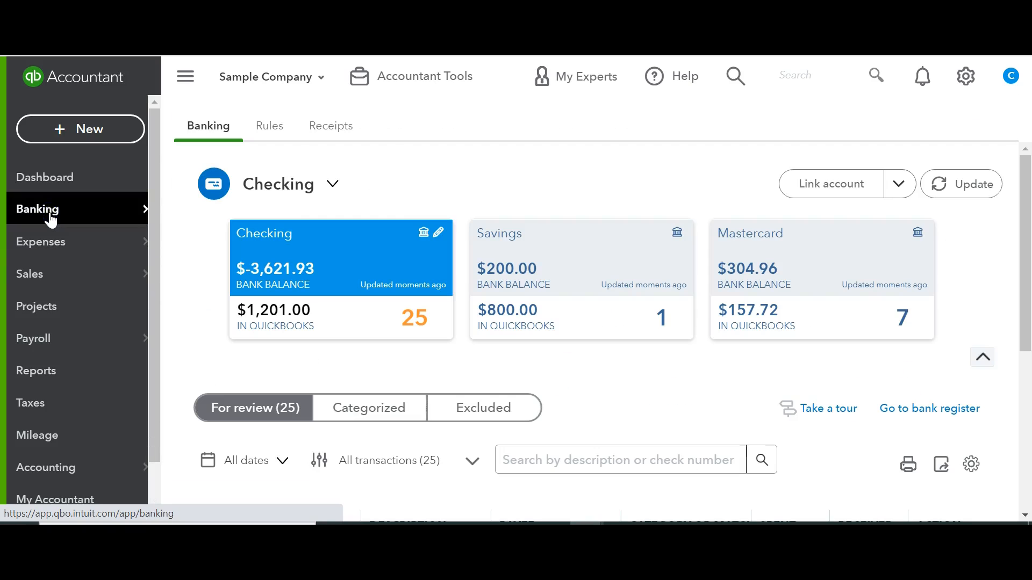
# Step: Sort the Checking account's bank transactions awaiting review by date, oldest first
pyautogui.moveTo(1021, 185); pyautogui.dragTo(1020, 241)
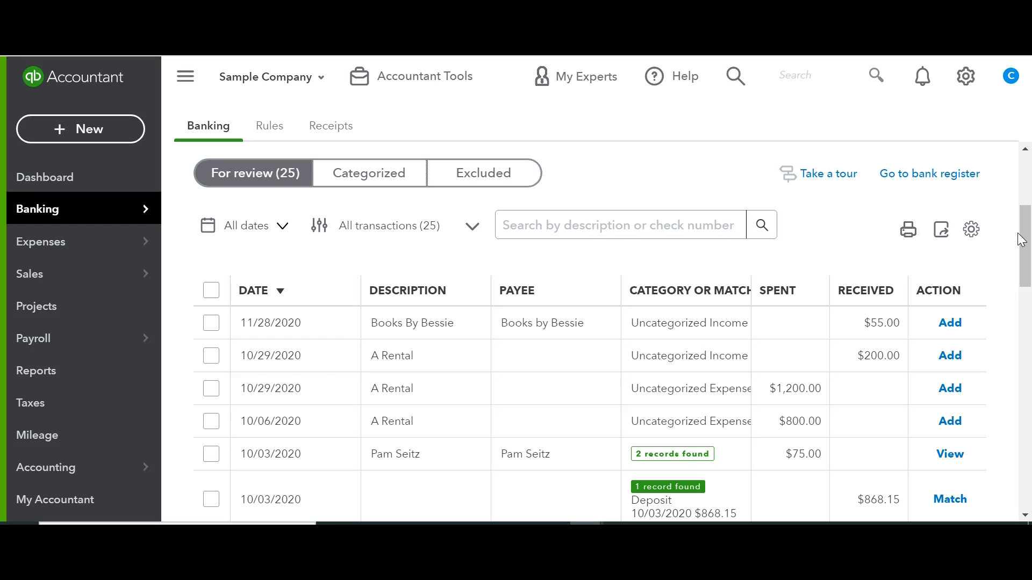
pyautogui.click(258, 293)
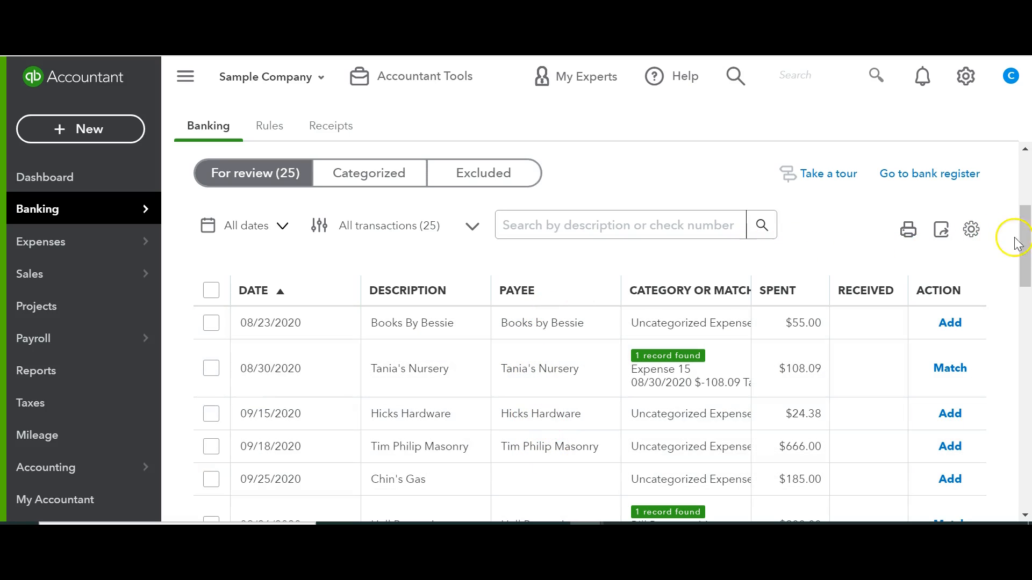
pyautogui.moveTo(1026, 244); pyautogui.dragTo(1028, 188)
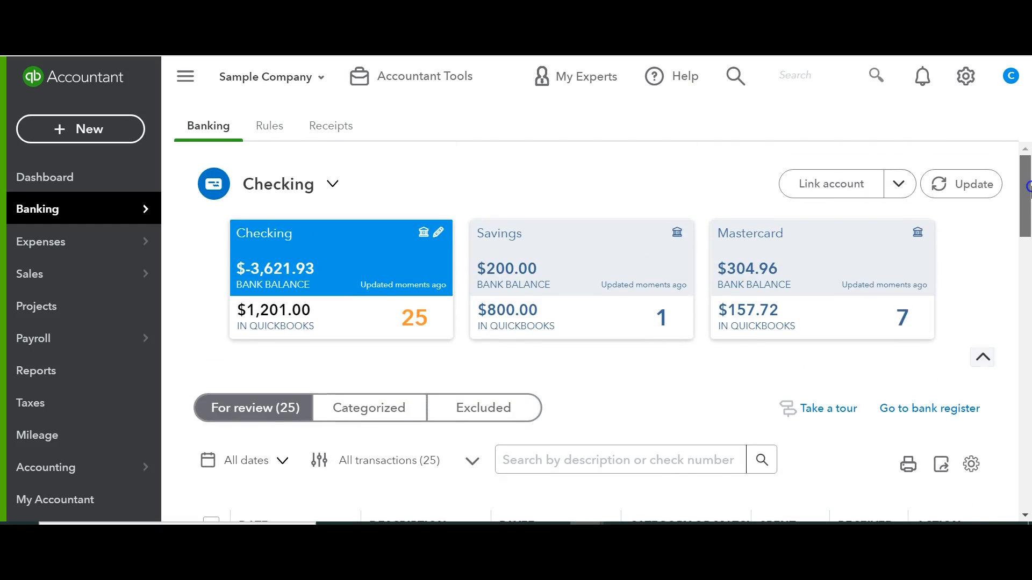
# Step: Open the Checking bank register, dismiss its introductory tip, and go to the account's reconciliation setup
pyautogui.moveTo(98, 232)
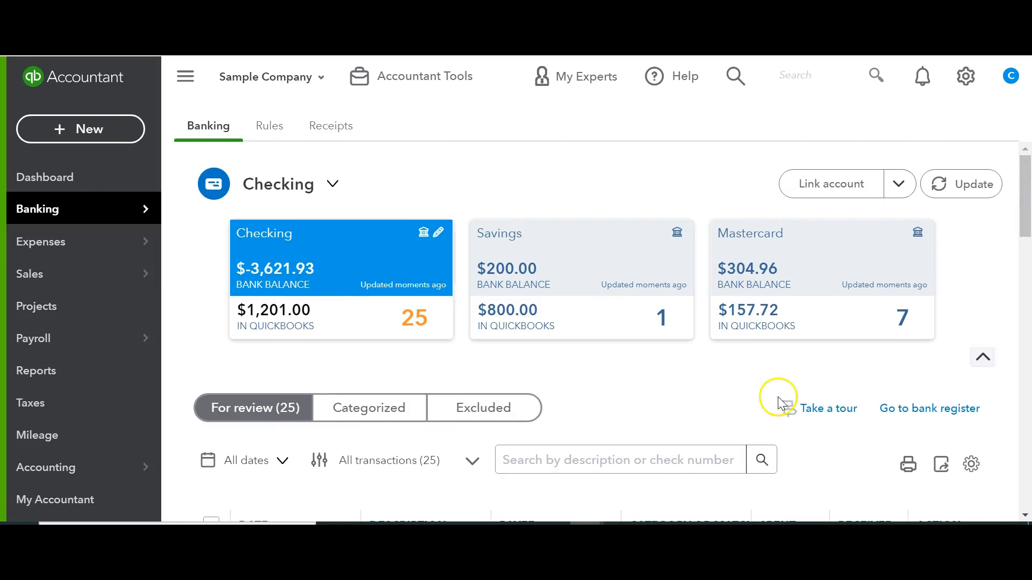
pyautogui.click(932, 424)
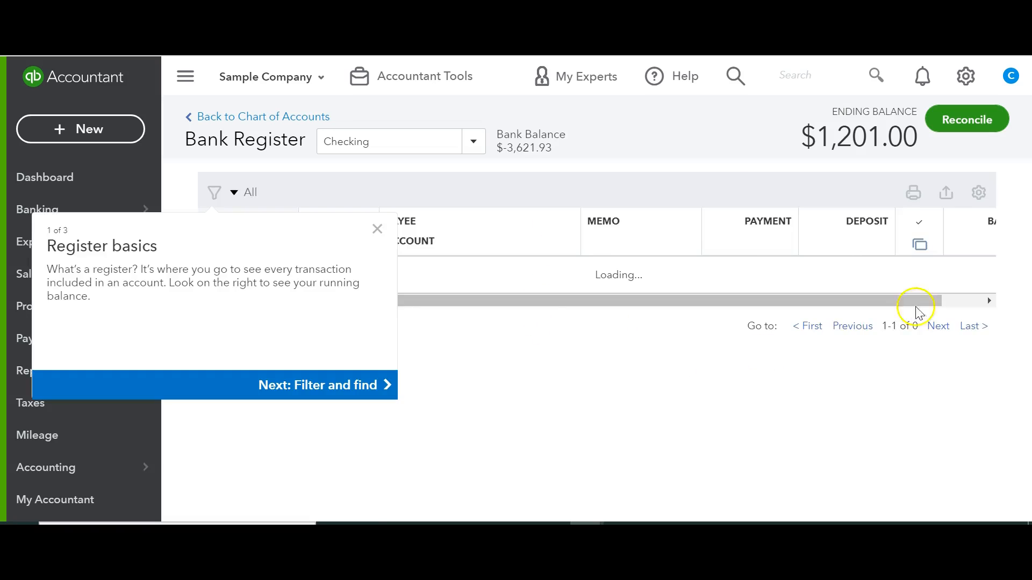
pyautogui.click(377, 269)
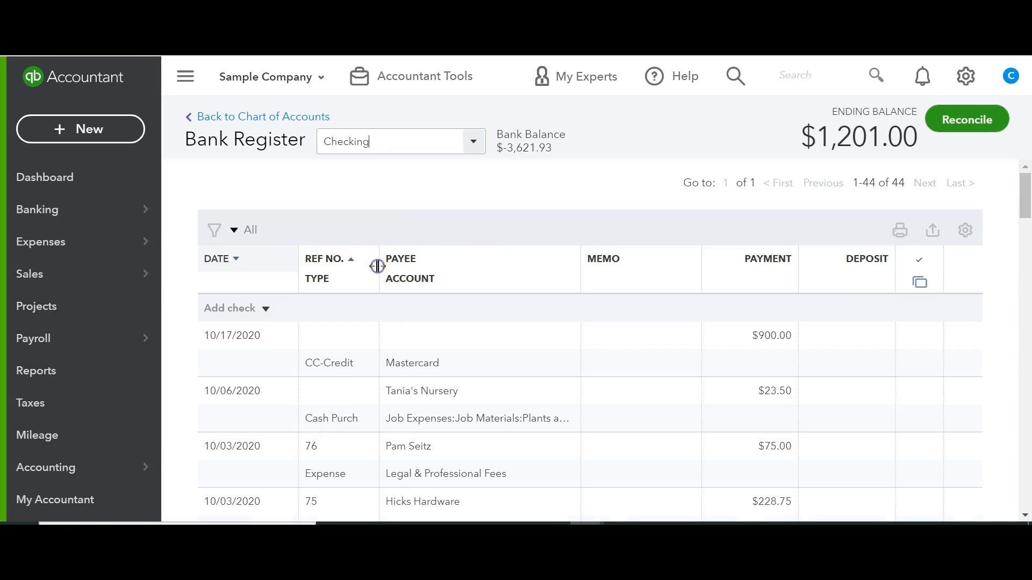
pyautogui.click(969, 123)
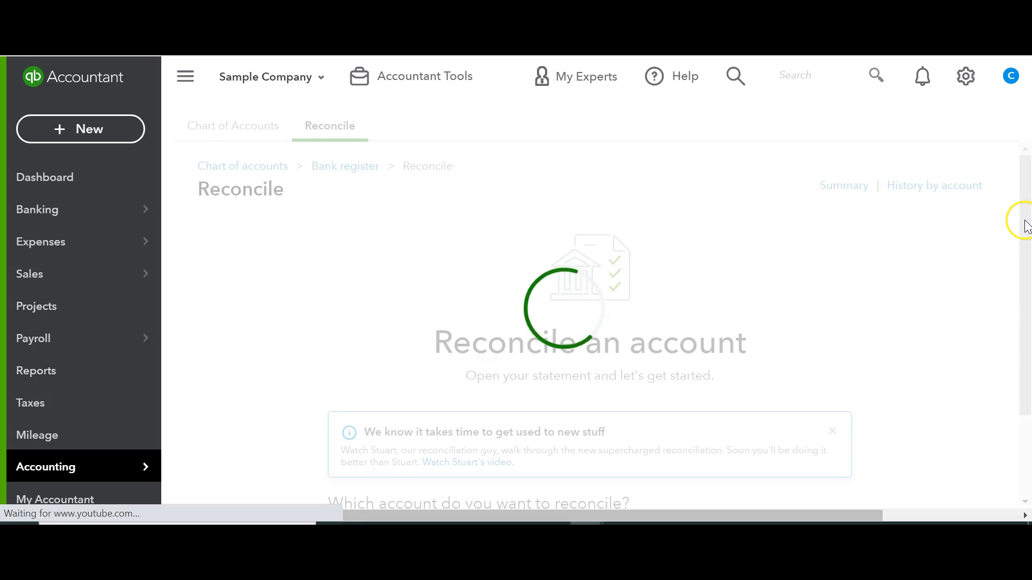
# Step: Start reconciling the Checking account with an ending balance of 2,147.06 and an ending date of 09/30/2020
pyautogui.moveTo(1025, 225); pyautogui.dragTo(1011, 350)
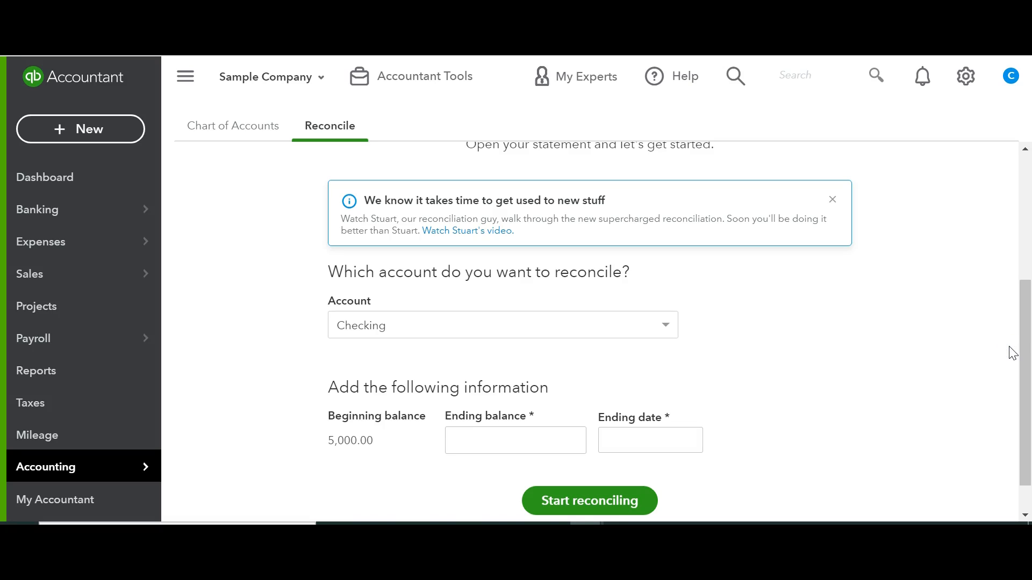
pyautogui.click(539, 444)
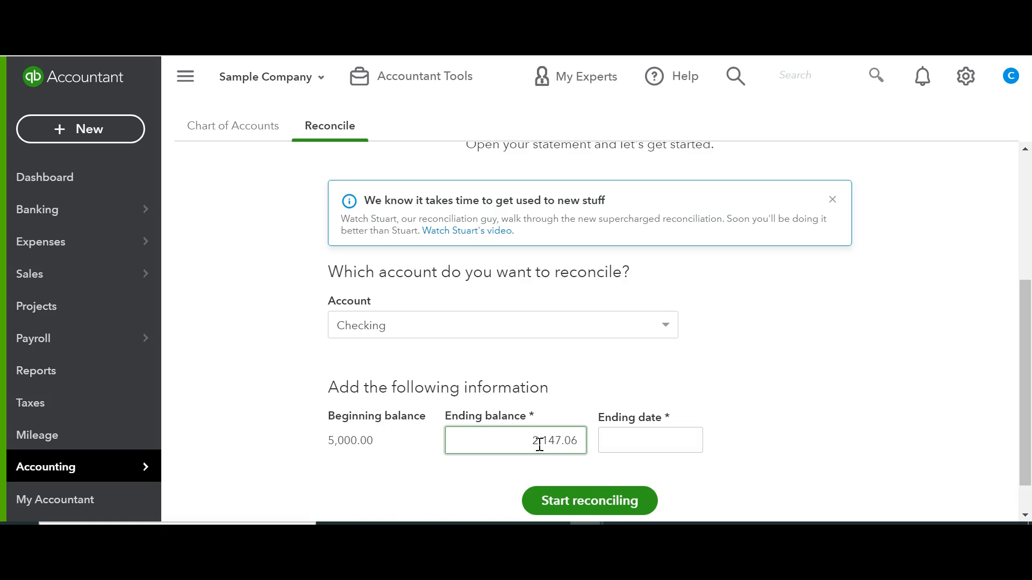
pyautogui.press('Tab')
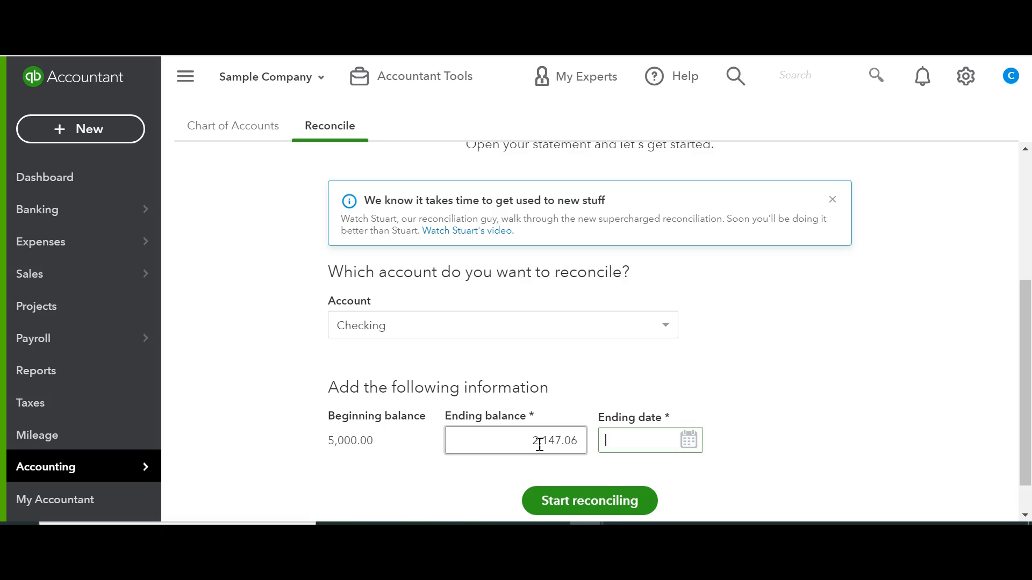
pyautogui.write('09302020')
pyautogui.press('Tab')
pyautogui.click(589, 514)
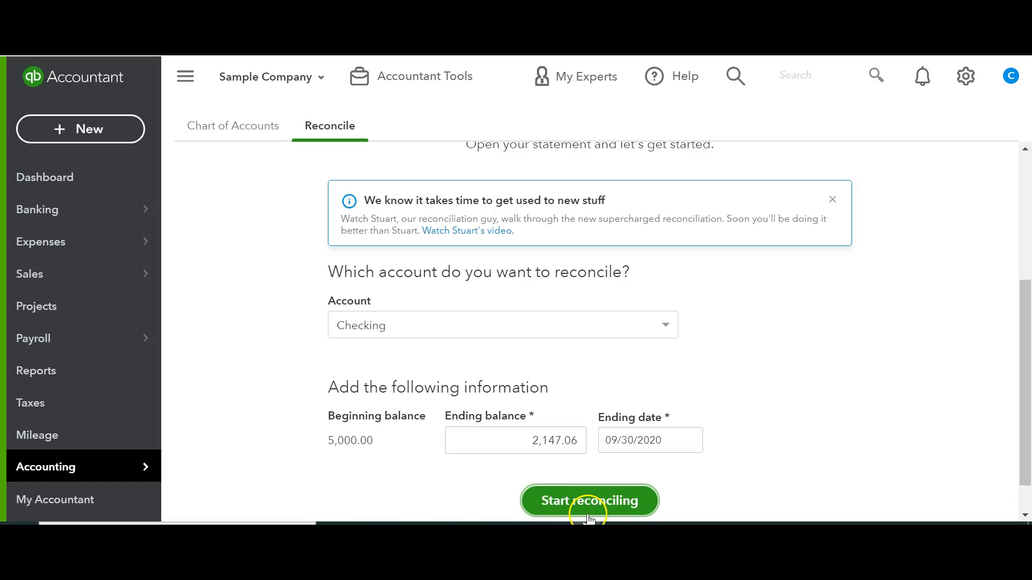
pyautogui.click(603, 515)
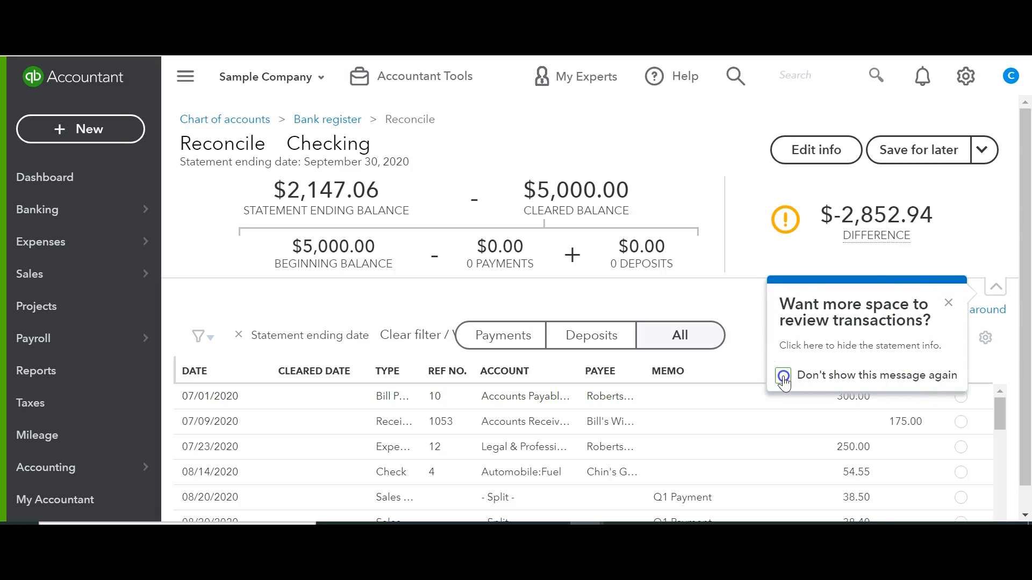
# Step: Permanently dismiss the space-saving tip and mark the July transactions of 300.00, 175.00 and 250.00 as cleared
pyautogui.click(949, 304)
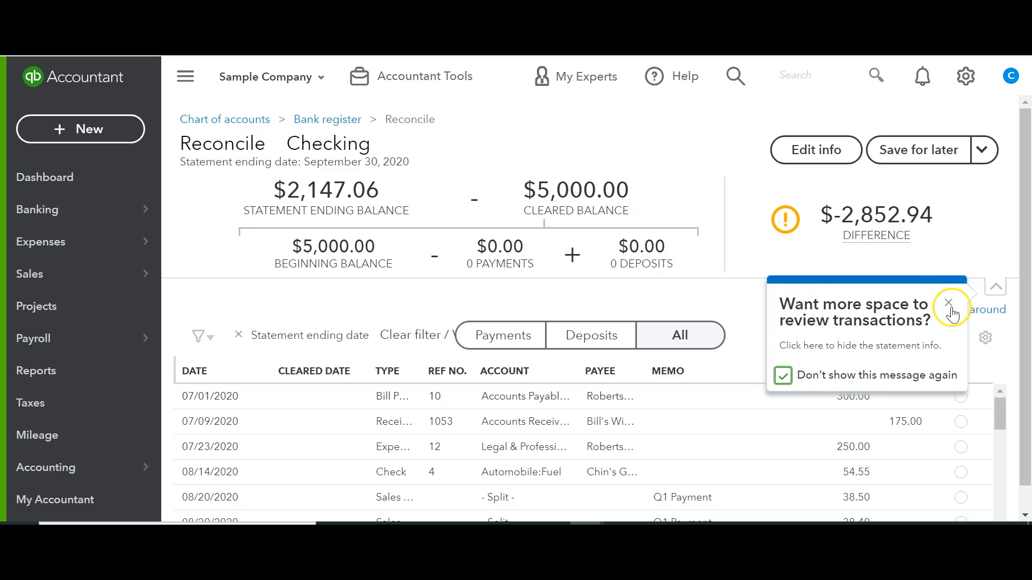
pyautogui.click(951, 306)
pyautogui.click(953, 400)
pyautogui.click(960, 399)
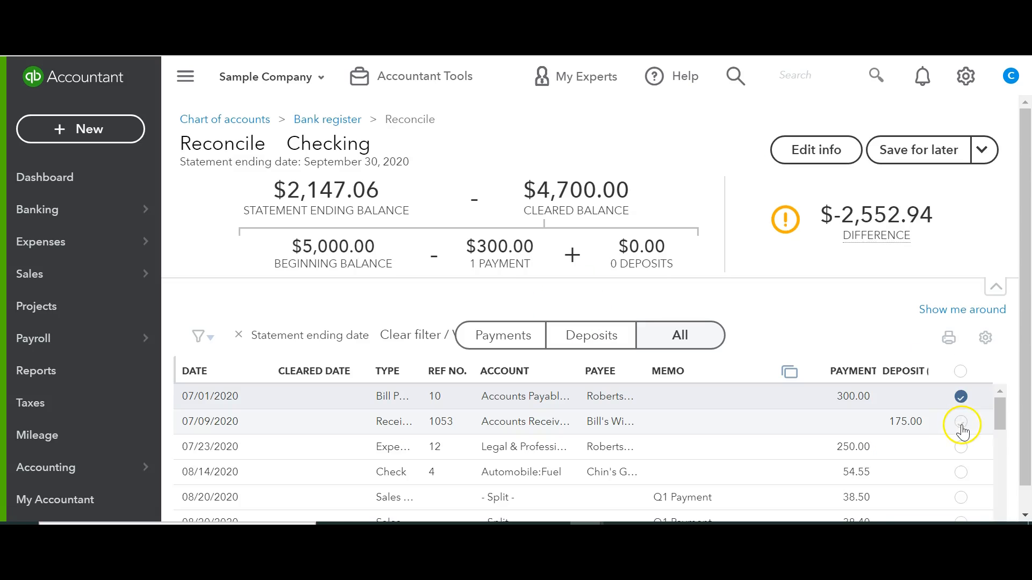
pyautogui.click(962, 424)
pyautogui.click(962, 456)
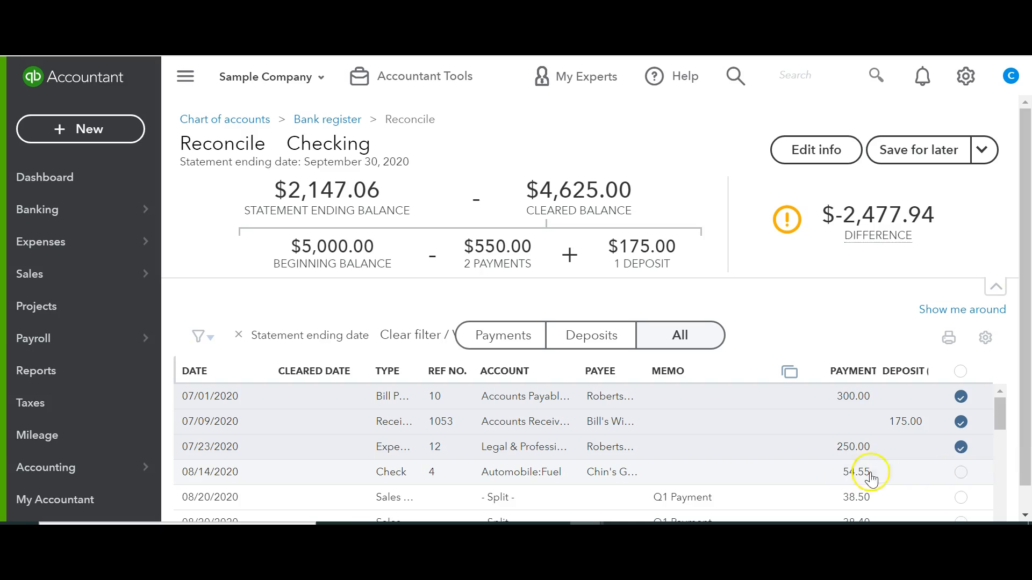
# Step: Mark the 08/20 payments of 38.50 and 38.40, the 08/23 payment of 89.09 and the 08/29 payment of 62.01 as cleared
pyautogui.click(964, 500)
pyautogui.scroll(-3, 997, 481)
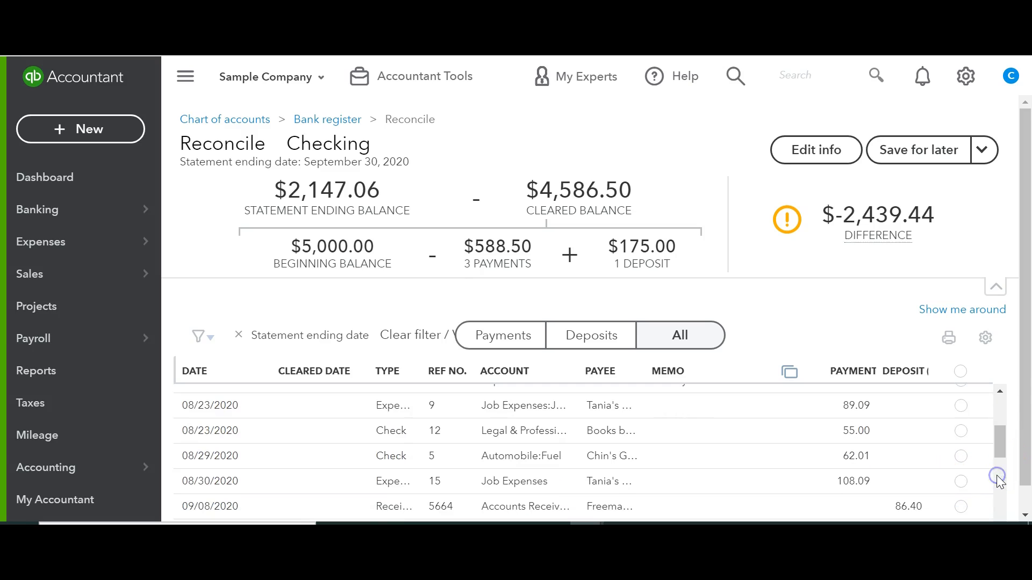
pyautogui.click(1003, 393)
pyautogui.click(960, 412)
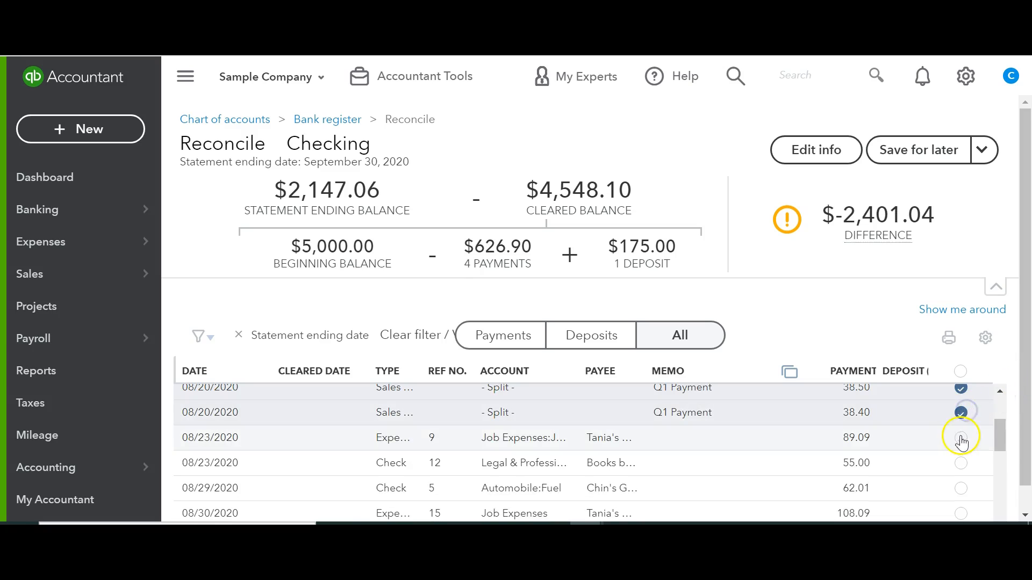
pyautogui.click(961, 440)
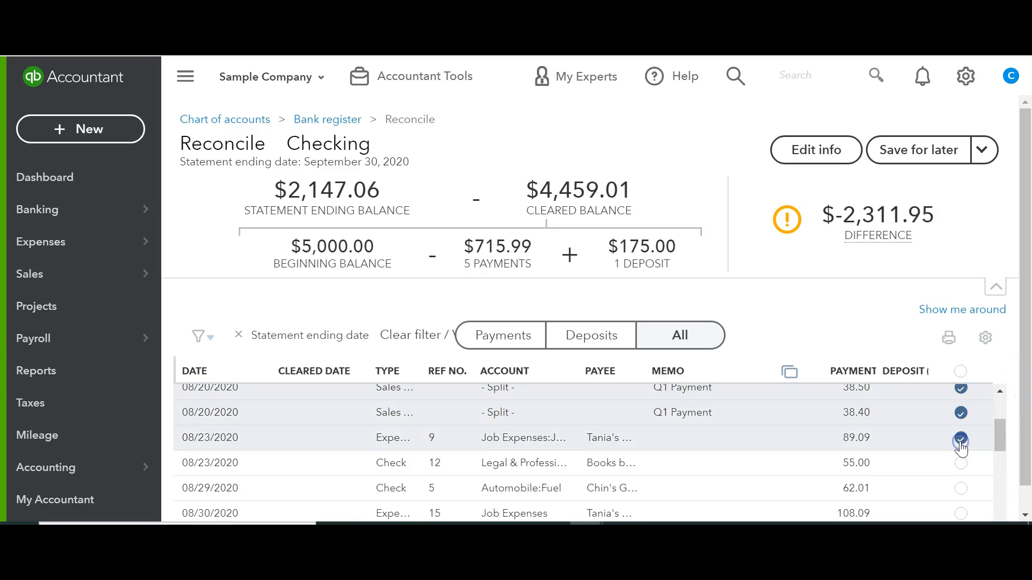
pyautogui.click(960, 489)
# Step: Mark the 08/30 payment of 108.09, the September deposits of 86.40, 225.00 and 105.00, and the 09/12 payment of 250.00 as cleared
pyautogui.scroll(-3, 997, 472)
pyautogui.click(997, 393)
pyautogui.click(996, 389)
pyautogui.click(960, 406)
pyautogui.click(961, 430)
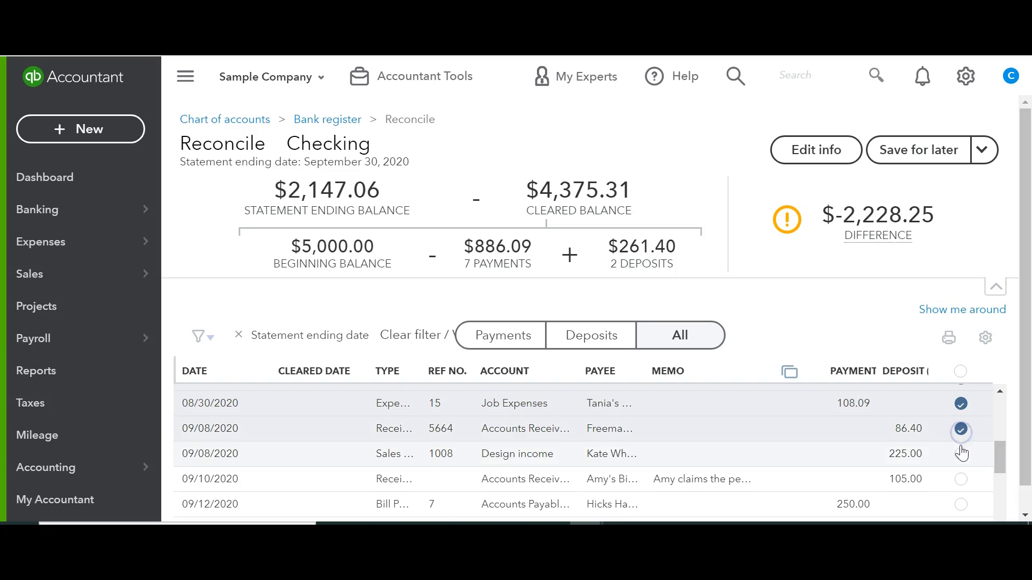
pyautogui.click(960, 454)
pyautogui.click(961, 481)
pyautogui.click(960, 504)
# Step: Mark the 09/15 payment of 24.36 and the 09/24 payments of 19.99, 5.66 and 100.00 as cleared
pyautogui.moveTo(998, 466); pyautogui.dragTo(998, 485)
pyautogui.click(960, 434)
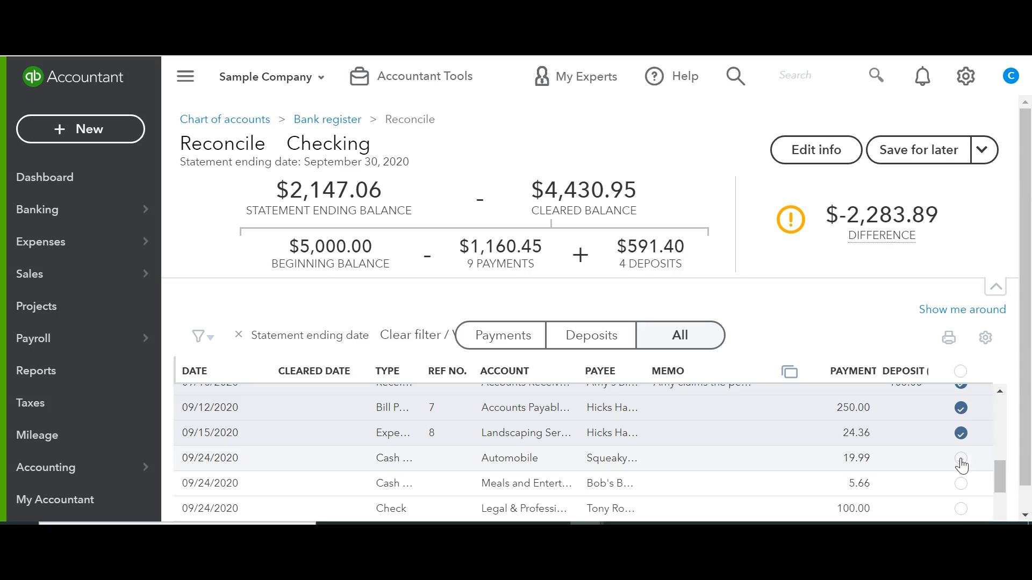
pyautogui.click(961, 458)
pyautogui.click(960, 484)
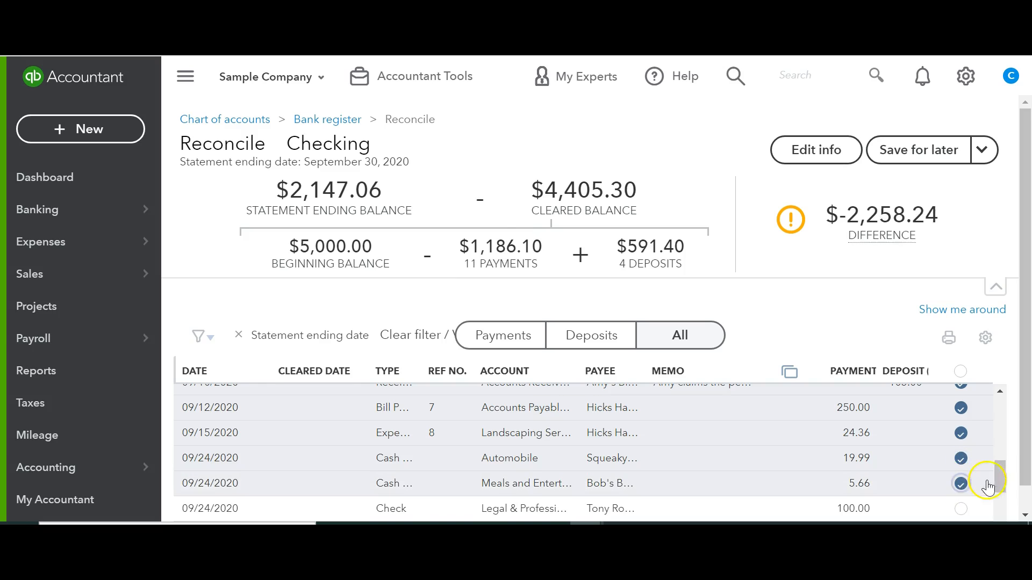
pyautogui.moveTo(1000, 478); pyautogui.dragTo(1000, 498)
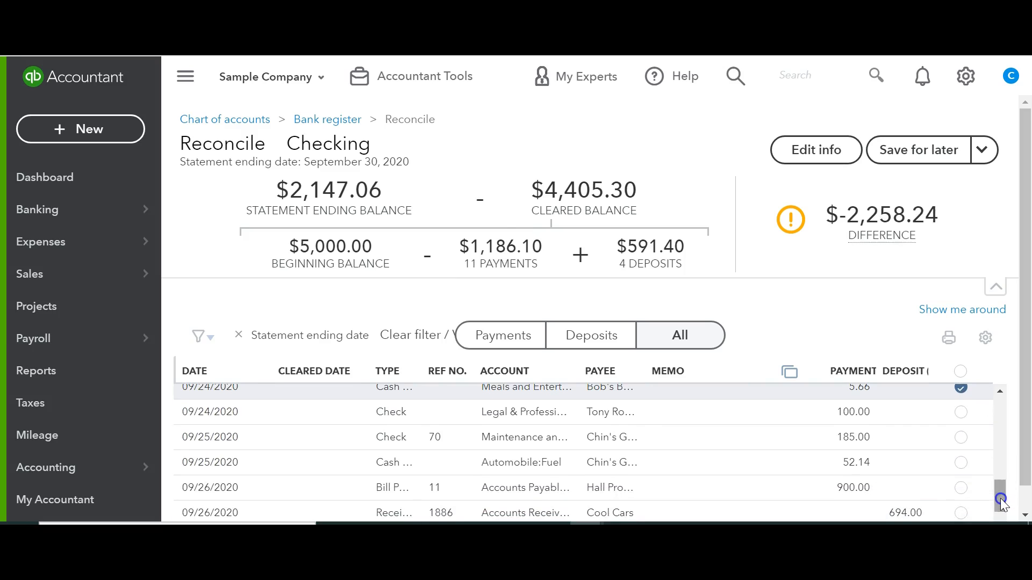
pyautogui.click(965, 418)
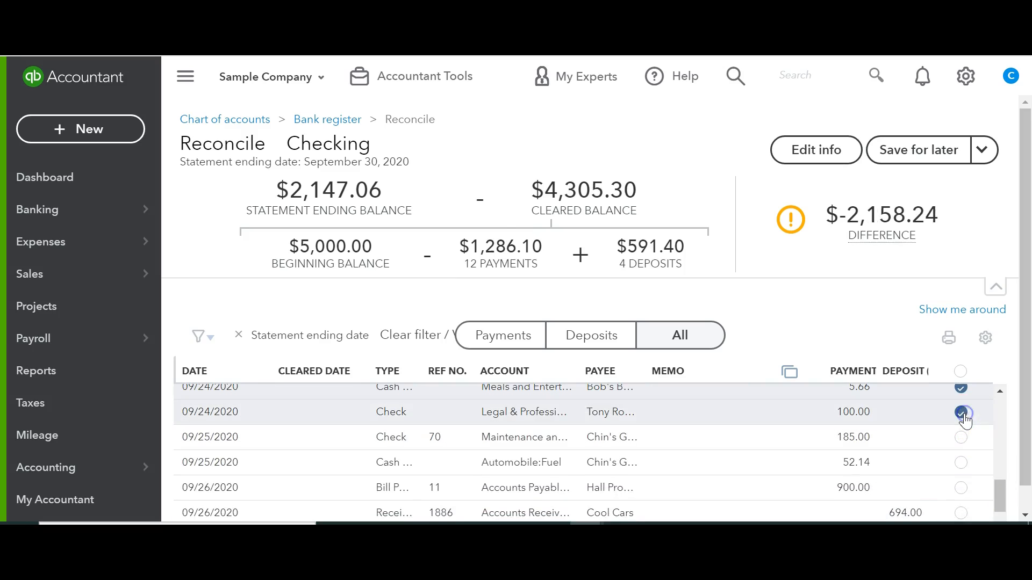
# Step: Mark the 09/25 payment of 52.14 and the 09/26 to 09/28 transactions of 900.00, 694.00, 18.08, 215.66 and 337.50 as cleared
pyautogui.click(961, 469)
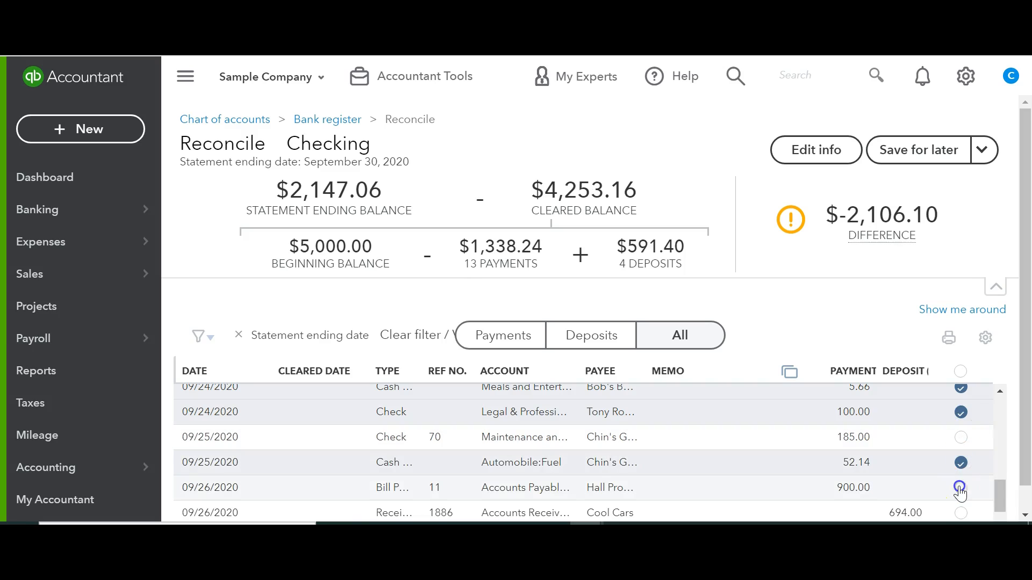
pyautogui.click(961, 487)
pyautogui.click(961, 513)
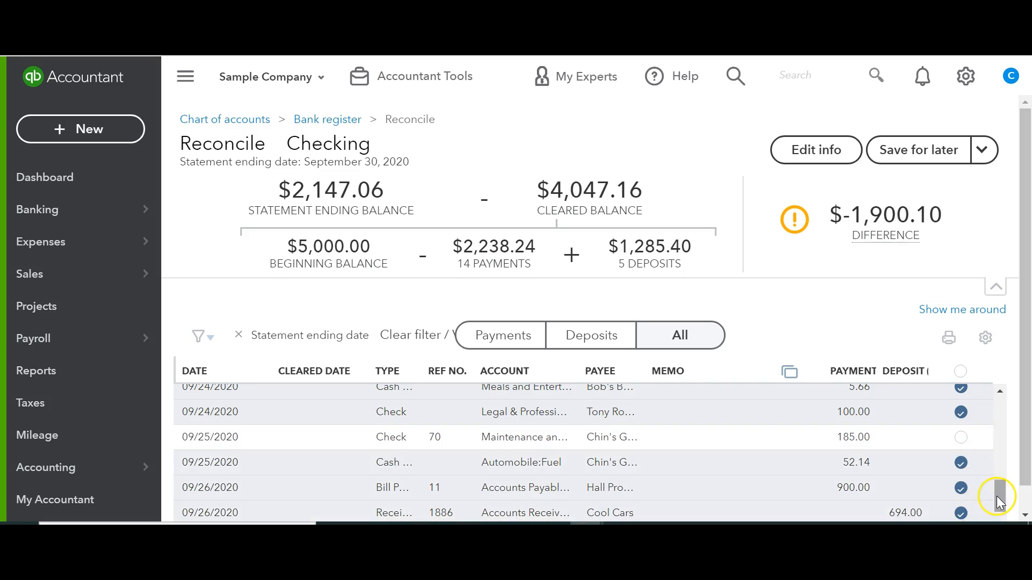
pyautogui.moveTo(997, 495); pyautogui.dragTo(997, 516)
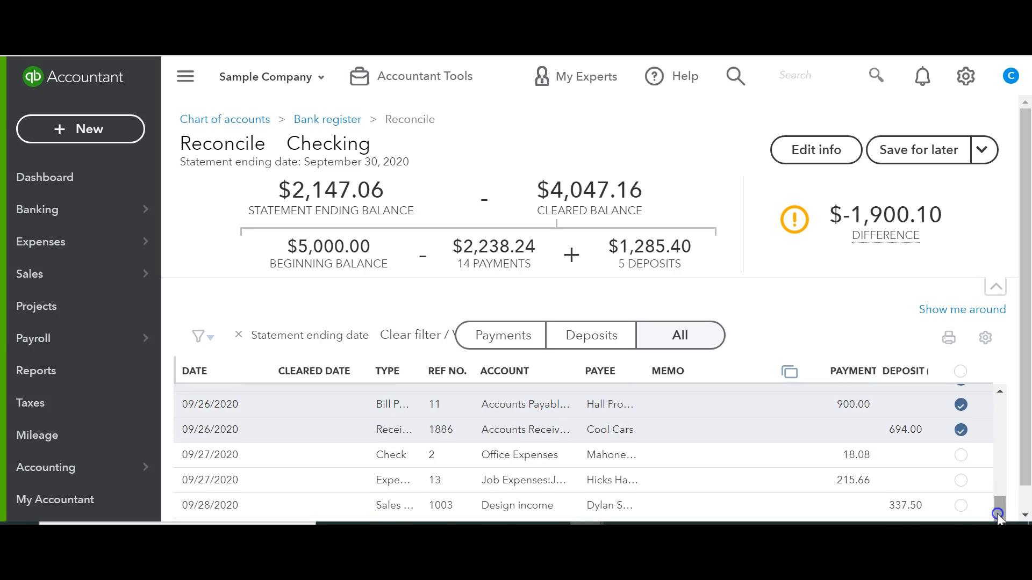
pyautogui.click(961, 463)
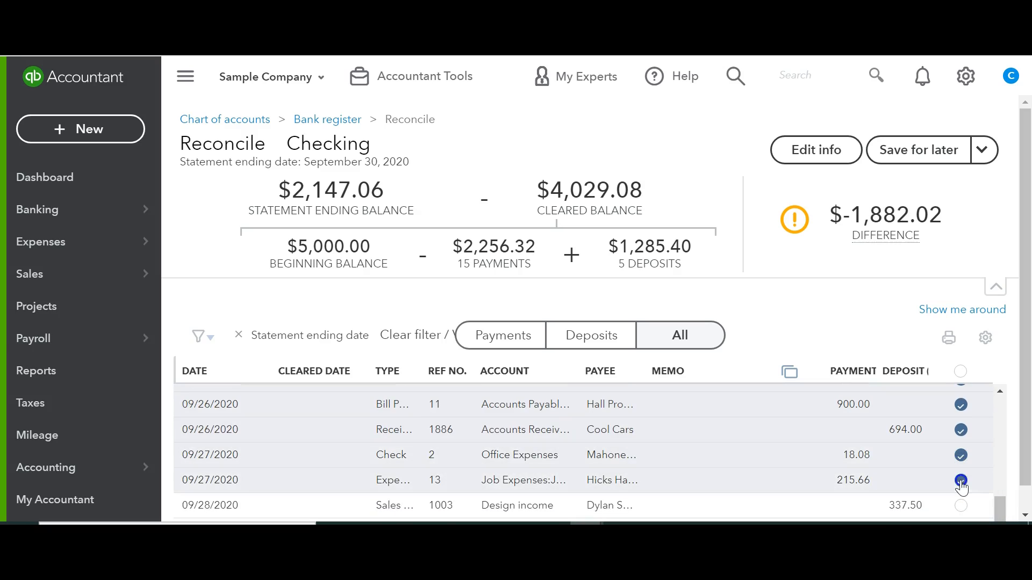
pyautogui.click(960, 479)
pyautogui.click(960, 508)
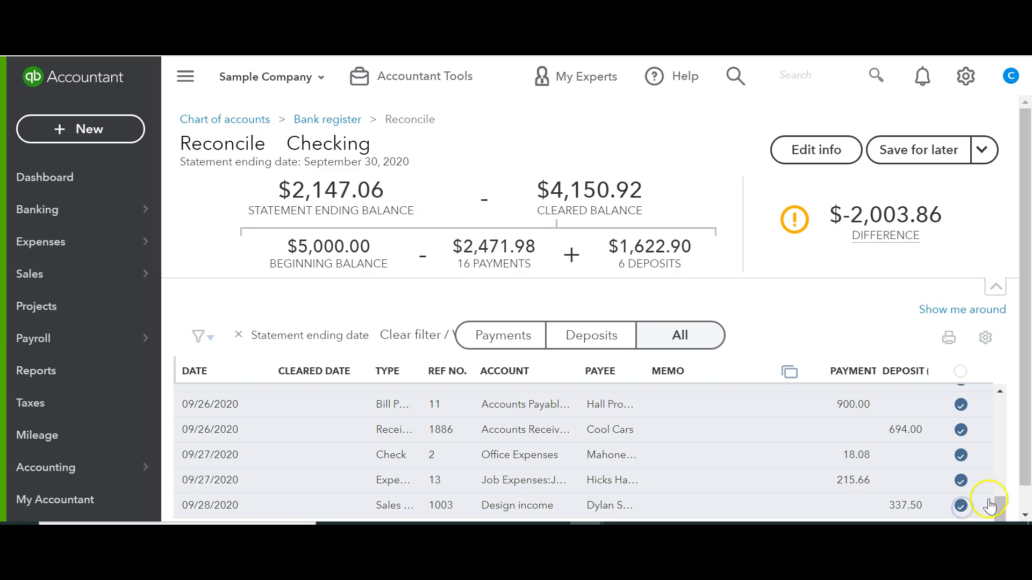
# Step: Mark the 09/29 payment of 3.86 and the 09/30 bill payment of 2,000 as cleared
pyautogui.moveTo(1025, 473); pyautogui.dragTo(1025, 500)
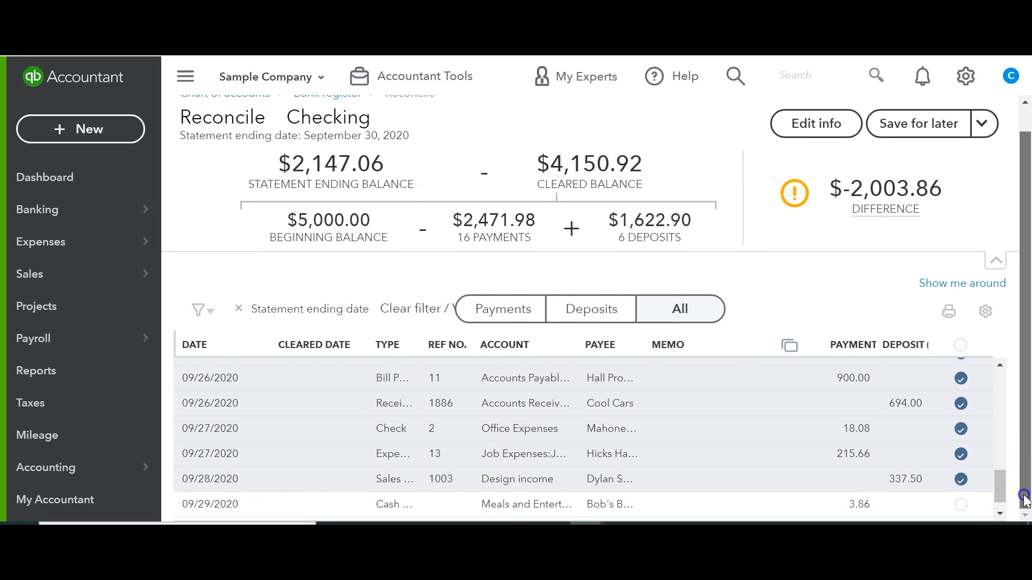
pyautogui.click(961, 506)
pyautogui.click(999, 515)
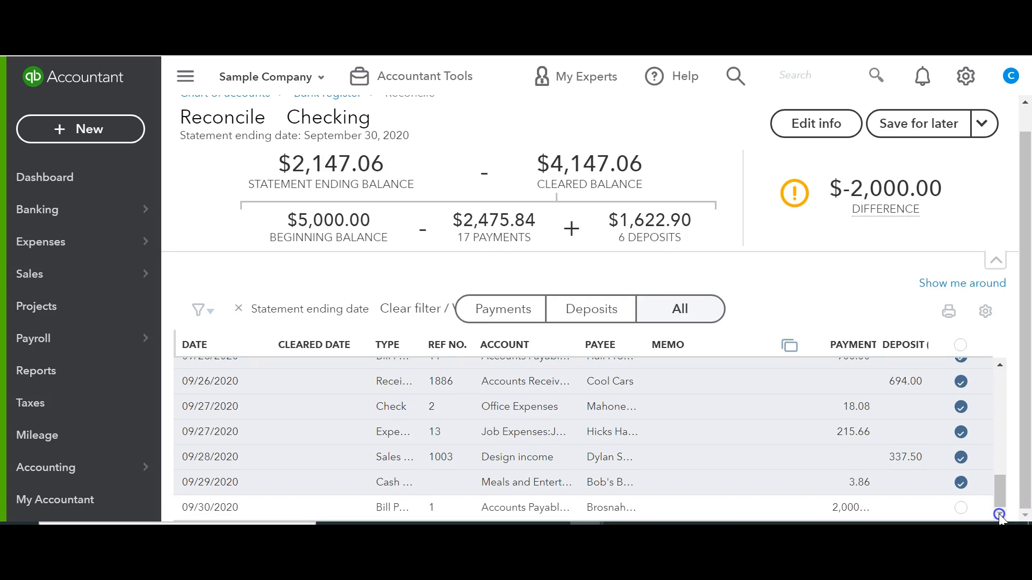
pyautogui.click(961, 509)
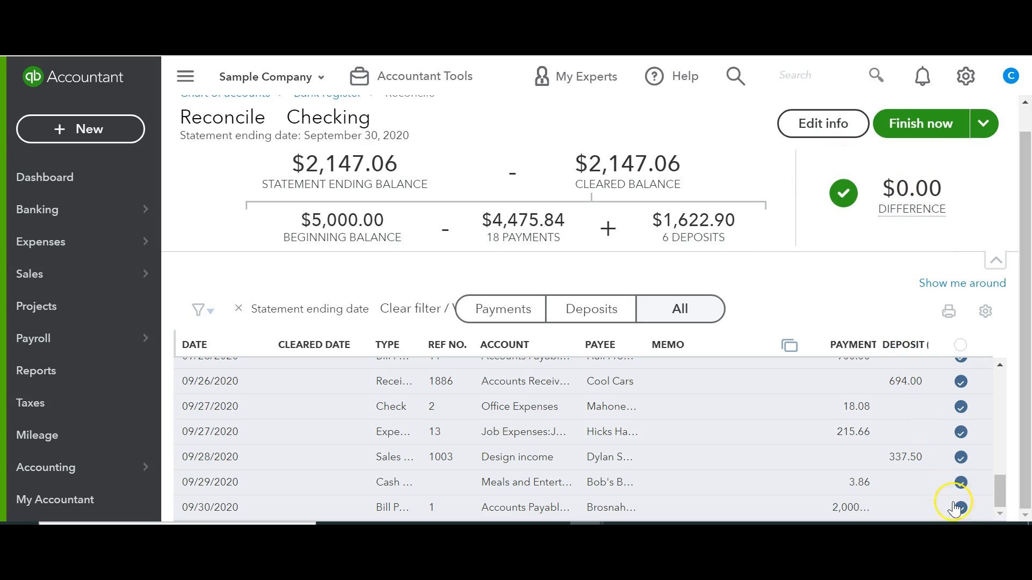
# Step: Unmark the 09/30 bill payment of 2,000 as cleared and show the options for finishing, saving or closing the reconciliation
pyautogui.rightClick(962, 517)
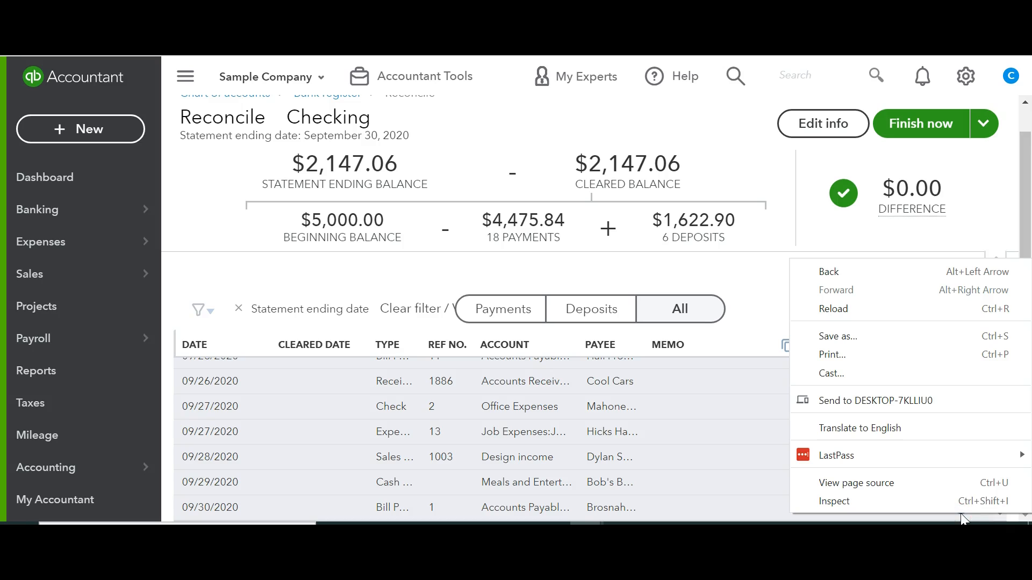
pyautogui.click(941, 518)
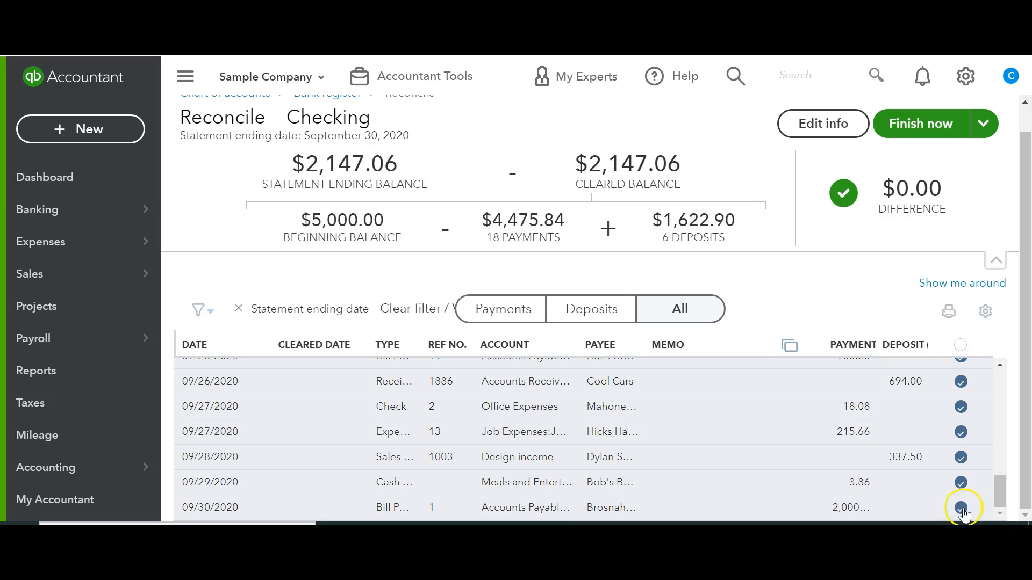
pyautogui.click(962, 509)
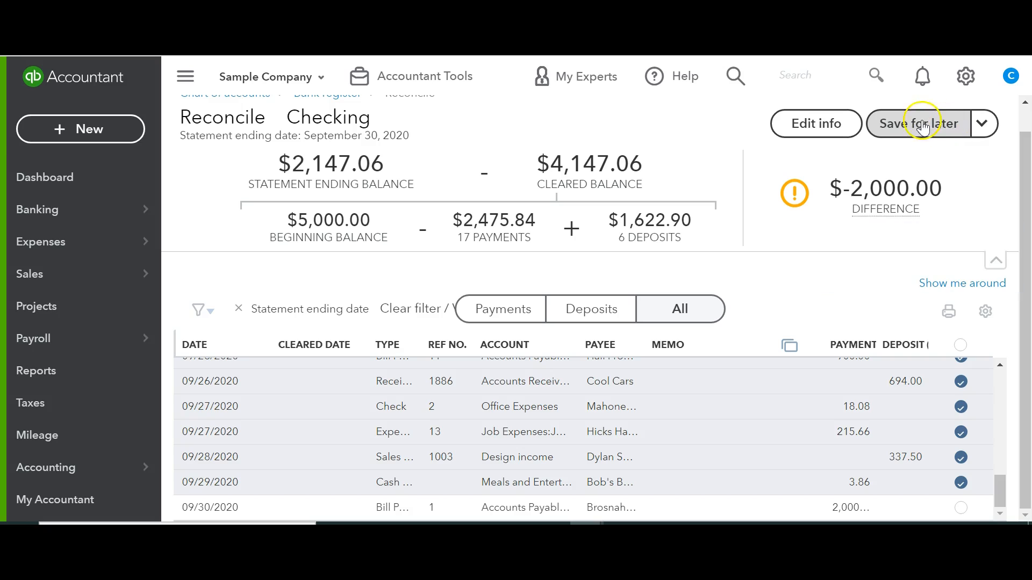
pyautogui.click(983, 124)
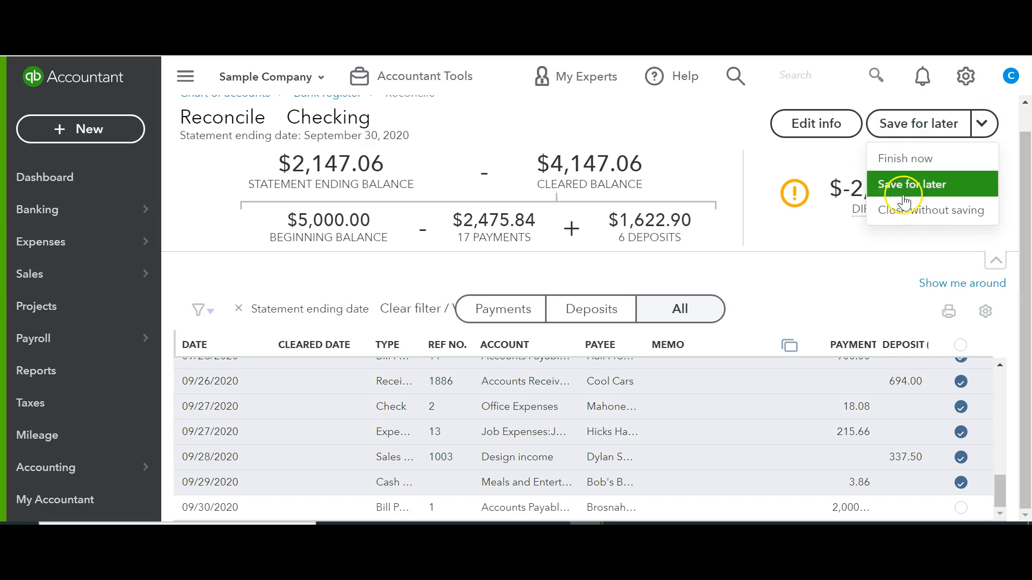
pyautogui.moveTo(854, 210)
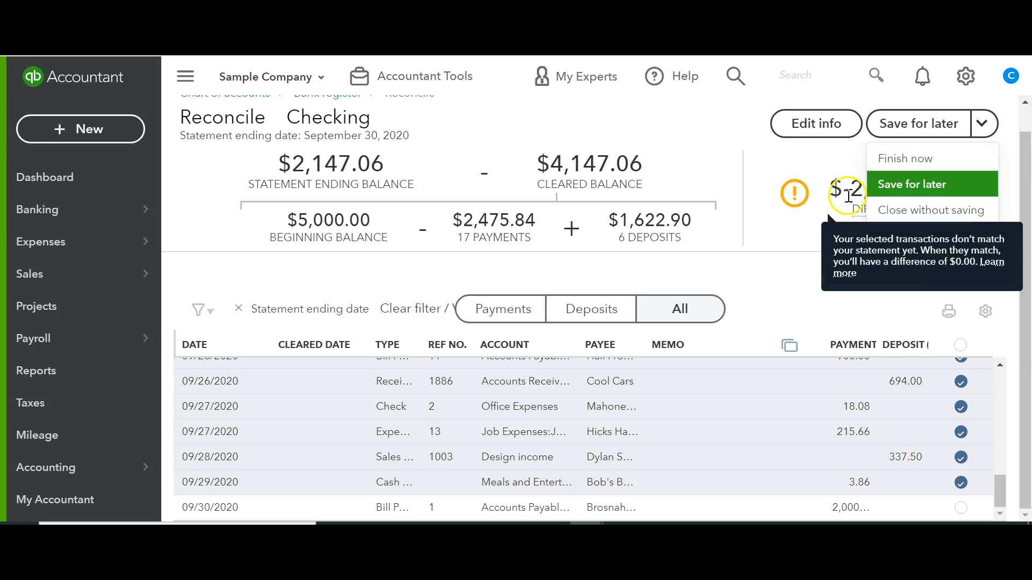
pyautogui.click(779, 266)
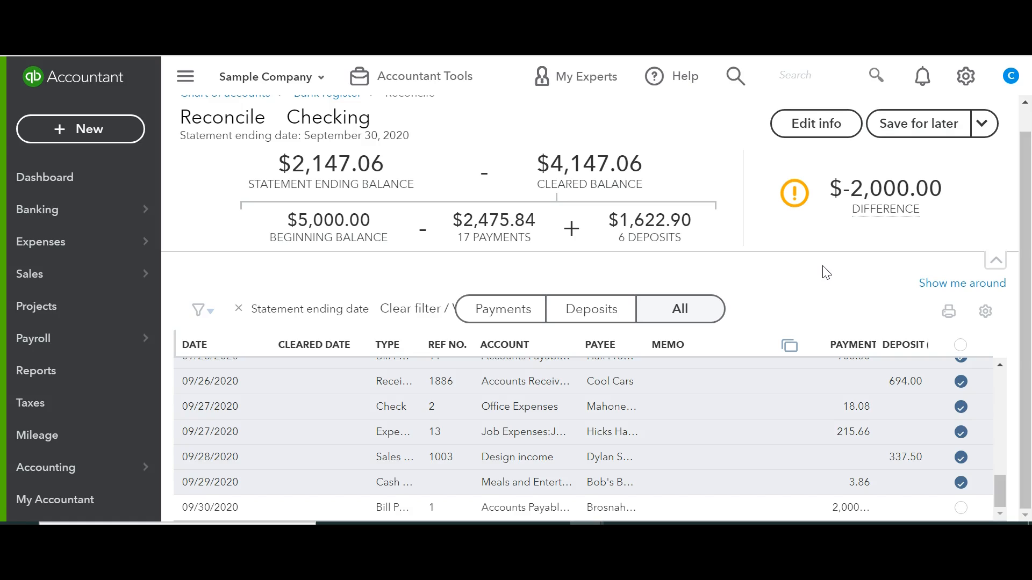
# Step: Save the Checking reconciliation for later and resume it from the account selection page
pyautogui.click(916, 123)
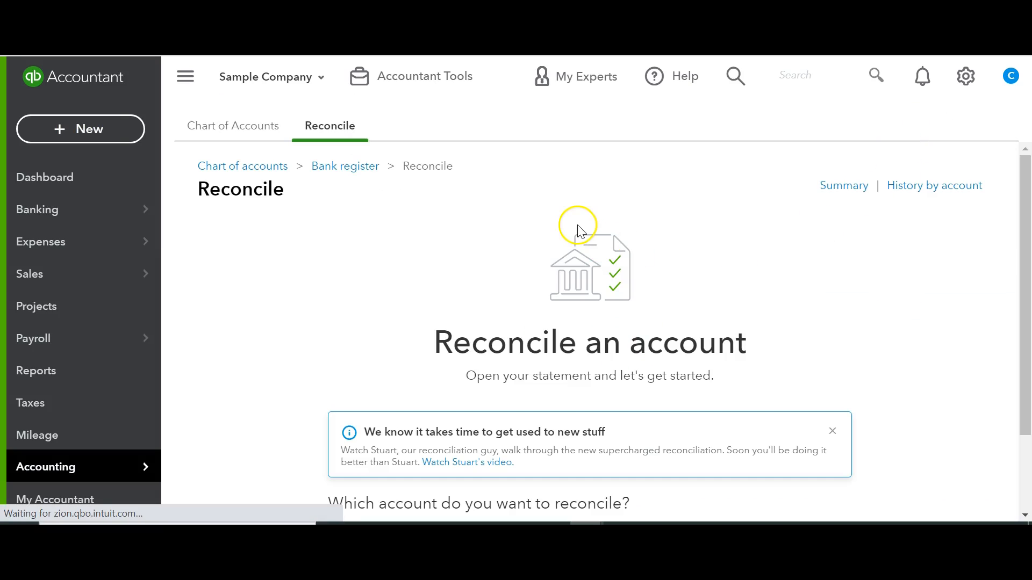
pyautogui.moveTo(1023, 248); pyautogui.dragTo(997, 384)
pyautogui.click(591, 481)
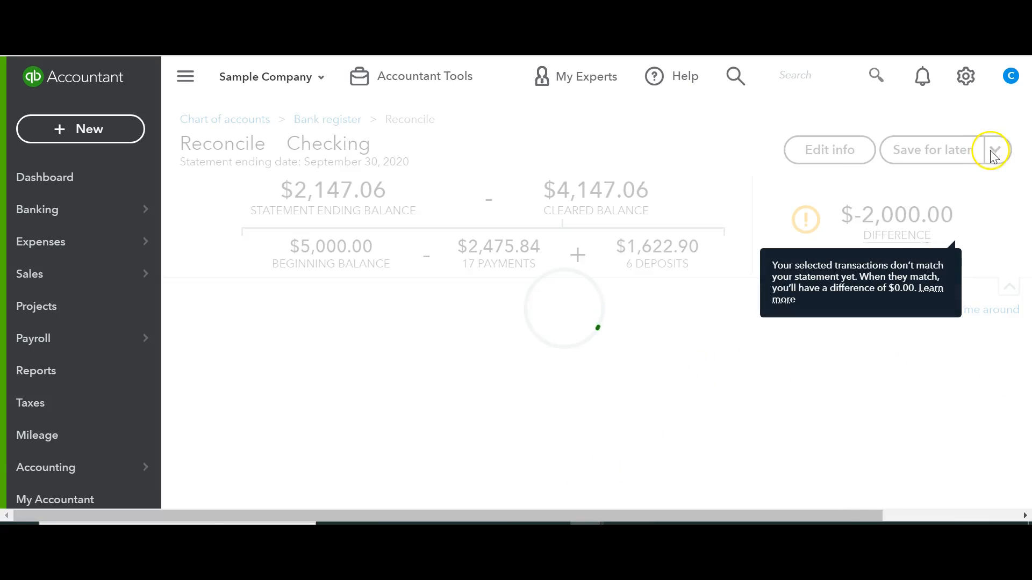
# Step: Try to finish the reconciliation with the 09/30 payment uncleared, then go back without adding an adjustment
pyautogui.click(984, 150)
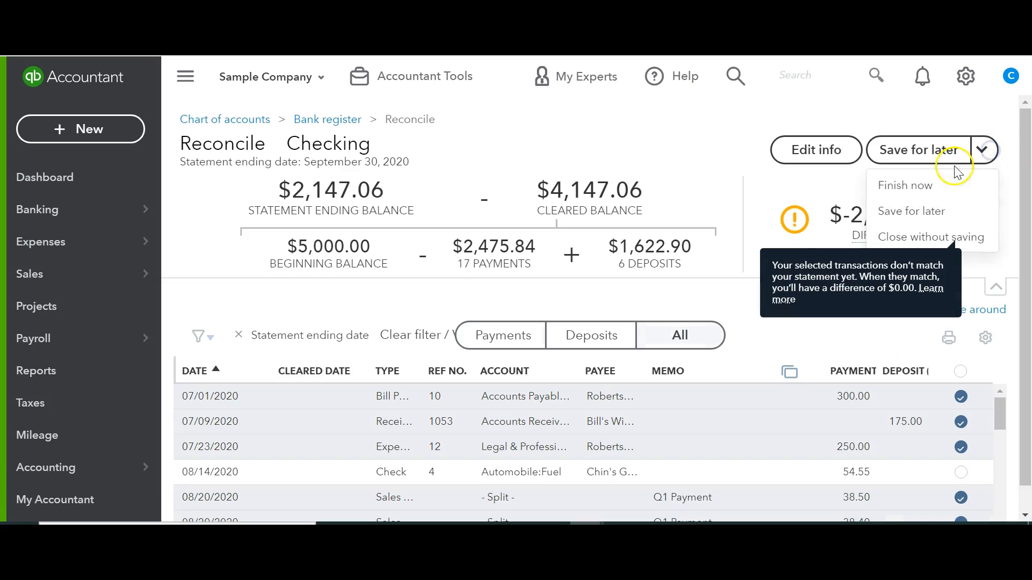
pyautogui.click(920, 185)
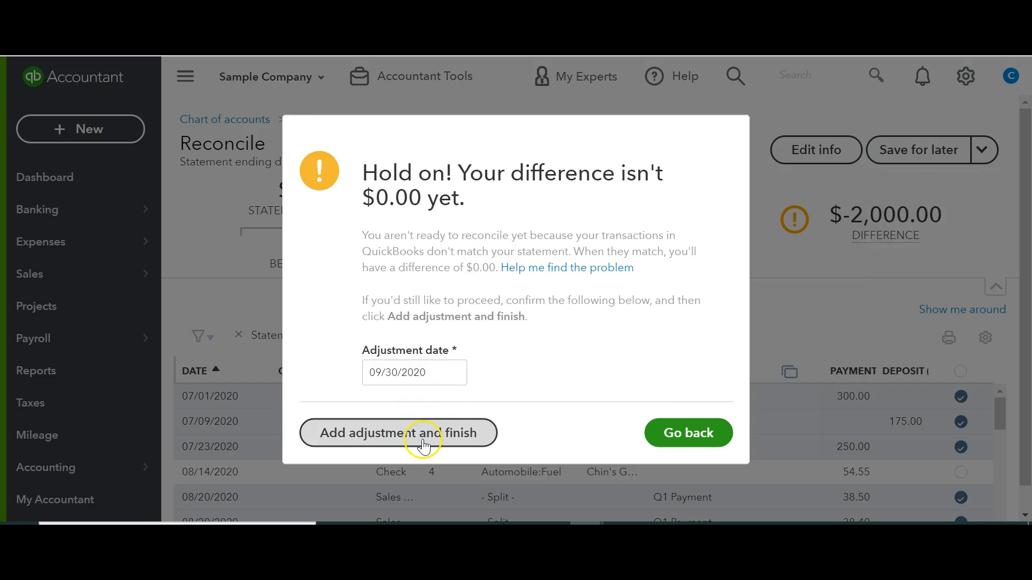
pyautogui.click(691, 431)
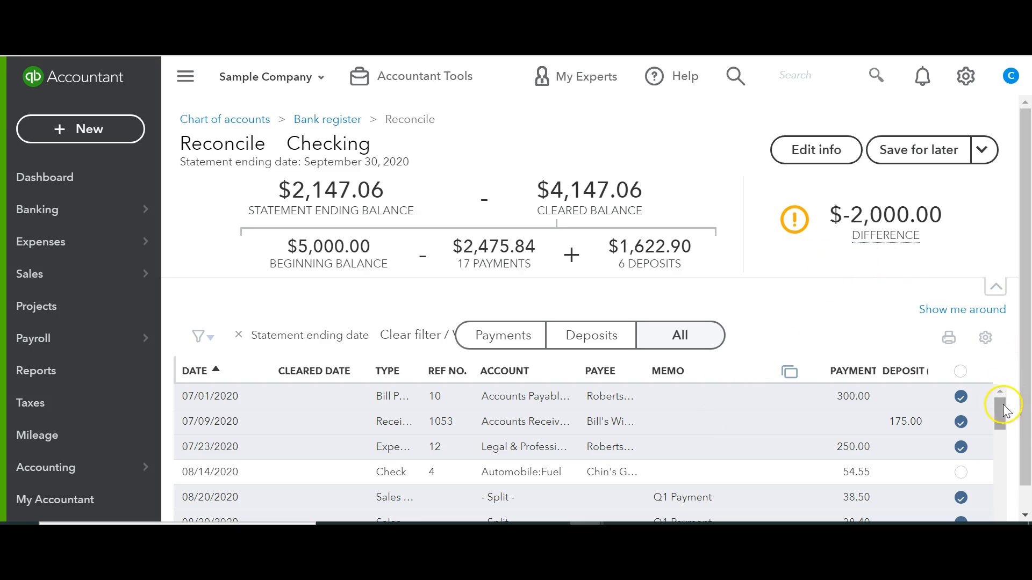
# Step: Mark the 09/30 bill payment of 2,000 as cleared and finish the reconciliation
pyautogui.moveTo(995, 412); pyautogui.dragTo(995, 511)
pyautogui.moveTo(1025, 464); pyautogui.dragTo(1027, 496)
pyautogui.click(959, 511)
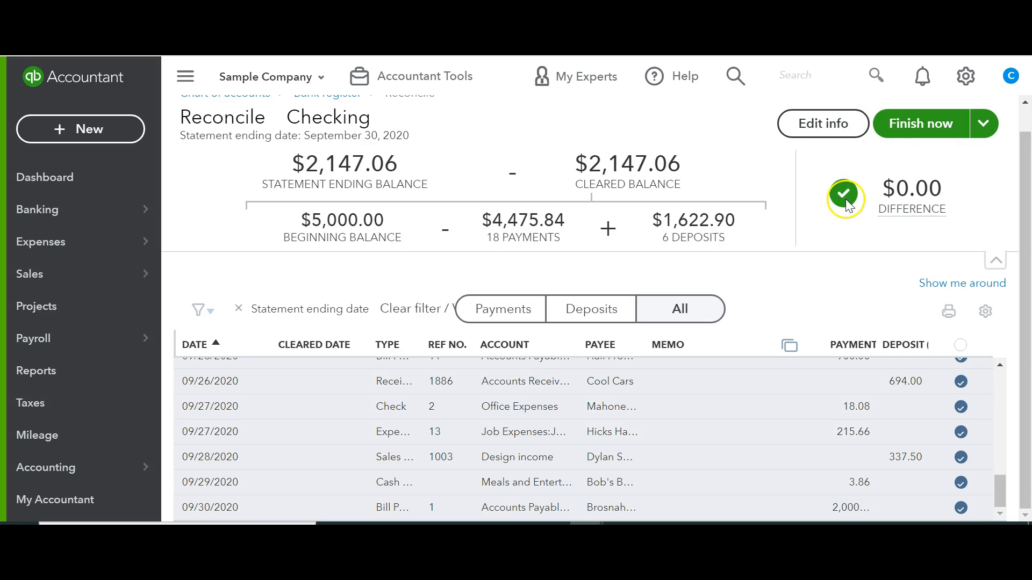
pyautogui.click(928, 129)
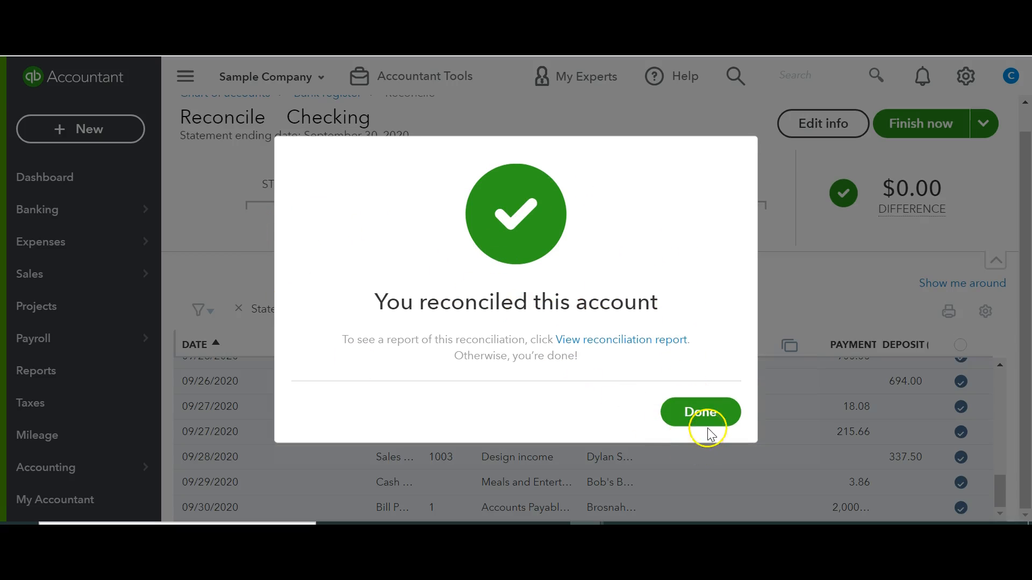
# Step: Open the reconciliation report and review its summary of statement balances, register balances, and cleared and uncleared transactions
pyautogui.click(632, 348)
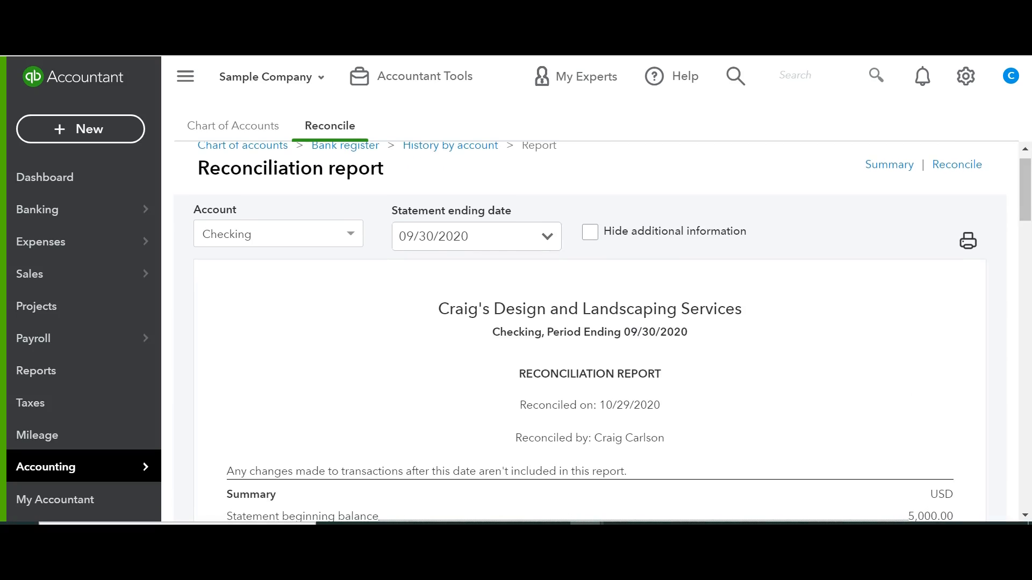
pyautogui.scroll(-3, 603, 332)
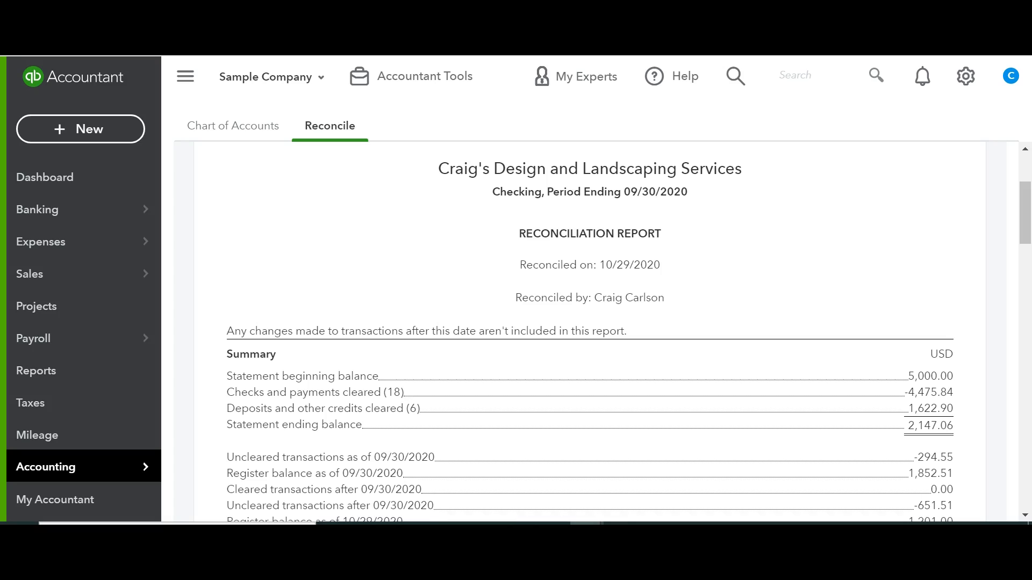
pyautogui.scroll(-2, 589, 333)
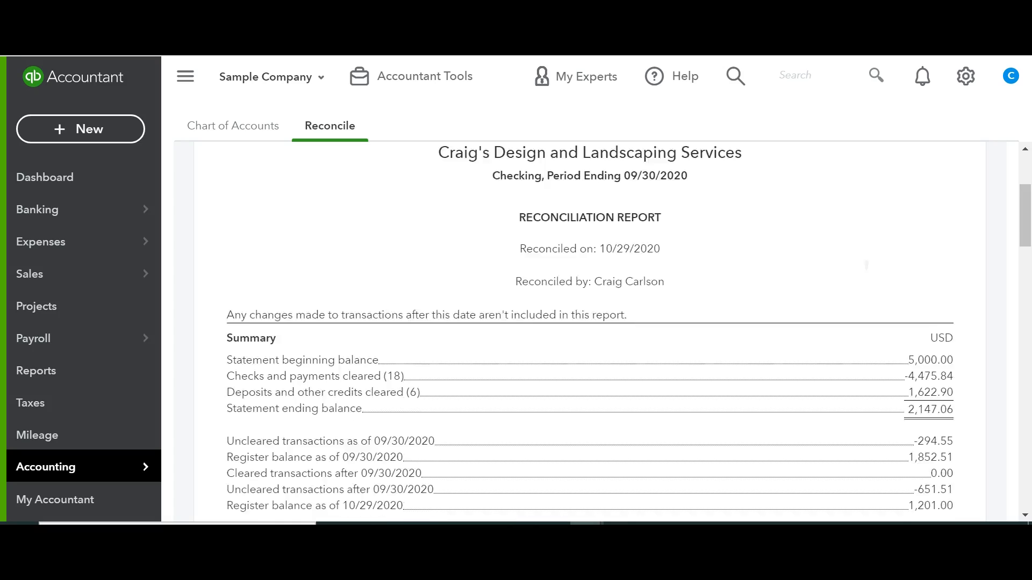
pyautogui.scroll(-1, 589, 333)
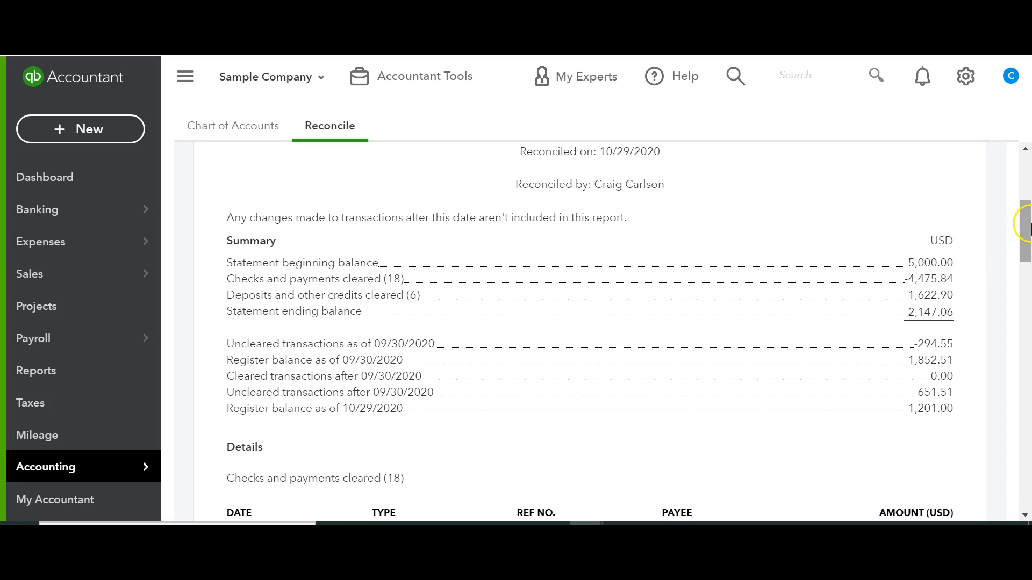
pyautogui.moveTo(1027, 228); pyautogui.dragTo(1024, 245)
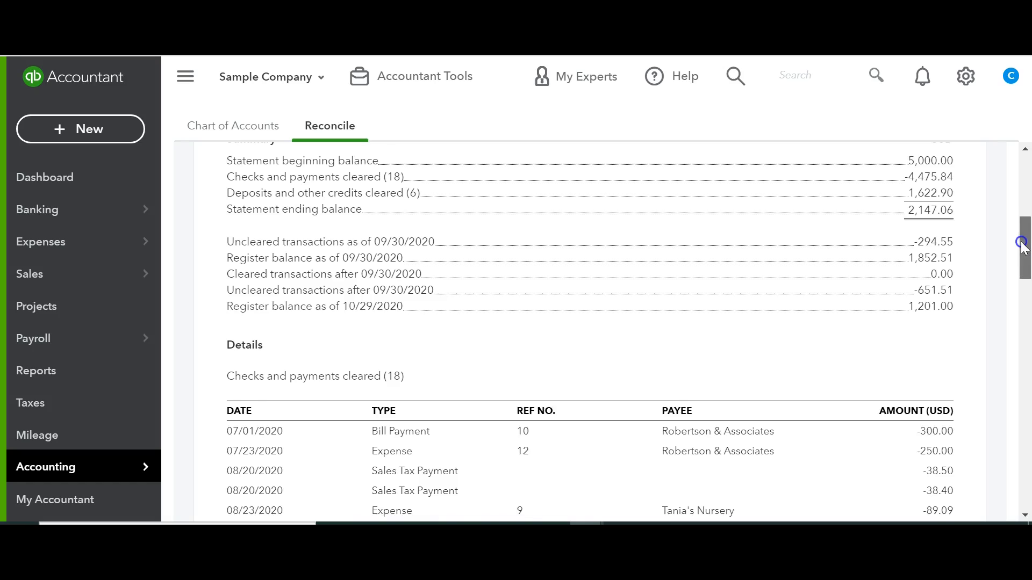
pyautogui.moveTo(1023, 246); pyautogui.dragTo(1023, 252)
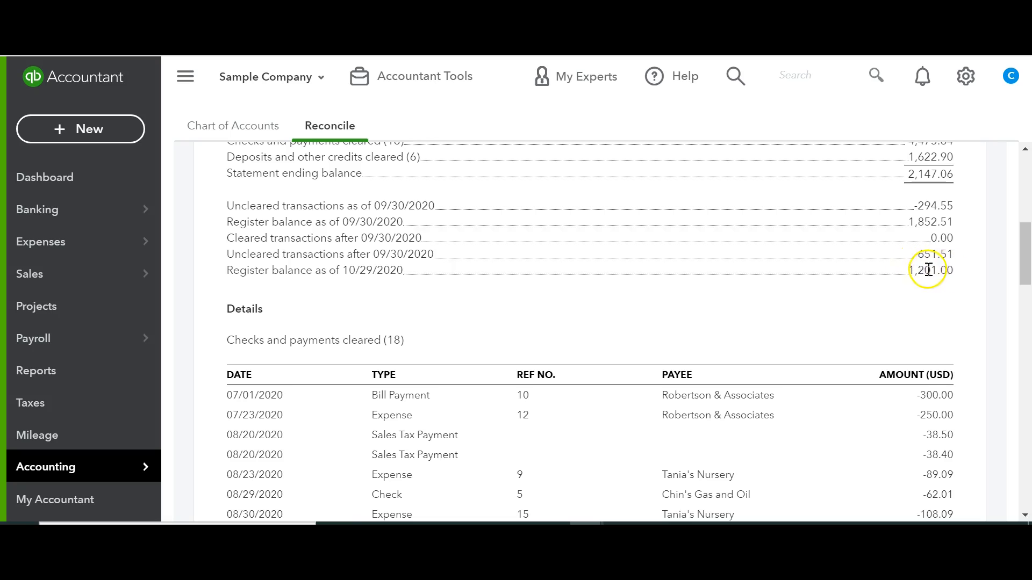
# Step: Examine the report's lists of cleared payments and deposits and of transactions uncleared as of and after 09/30/2020
pyautogui.click(1023, 249)
pyautogui.moveTo(1023, 249); pyautogui.dragTo(1021, 299)
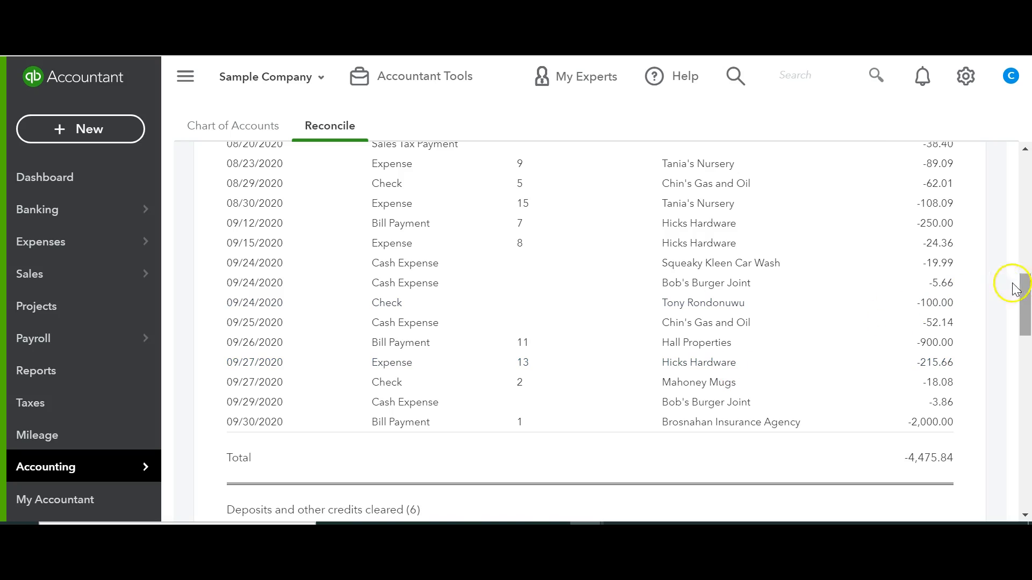
pyautogui.moveTo(1027, 298); pyautogui.dragTo(1025, 396)
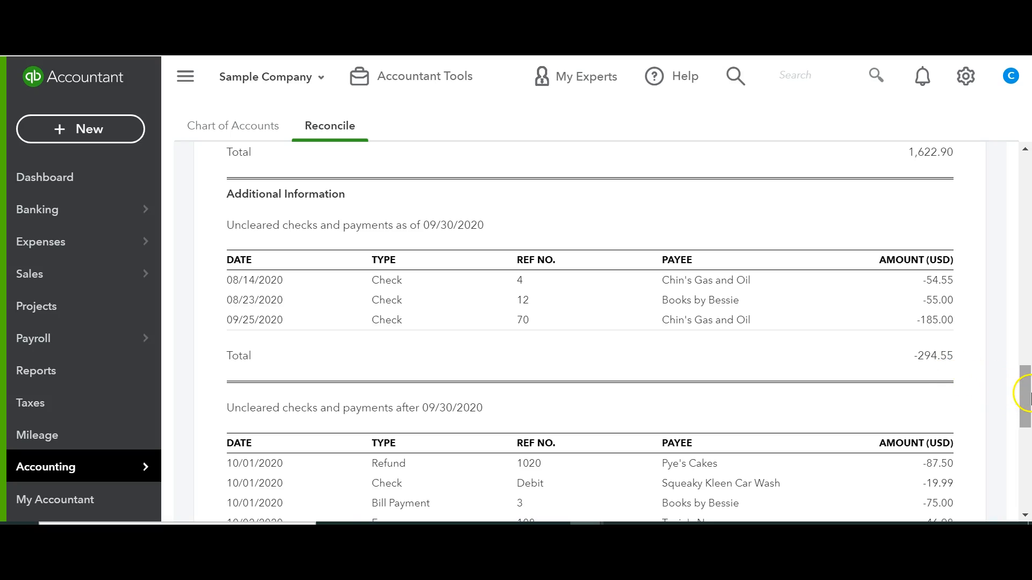
pyautogui.moveTo(1022, 395); pyautogui.dragTo(1022, 404)
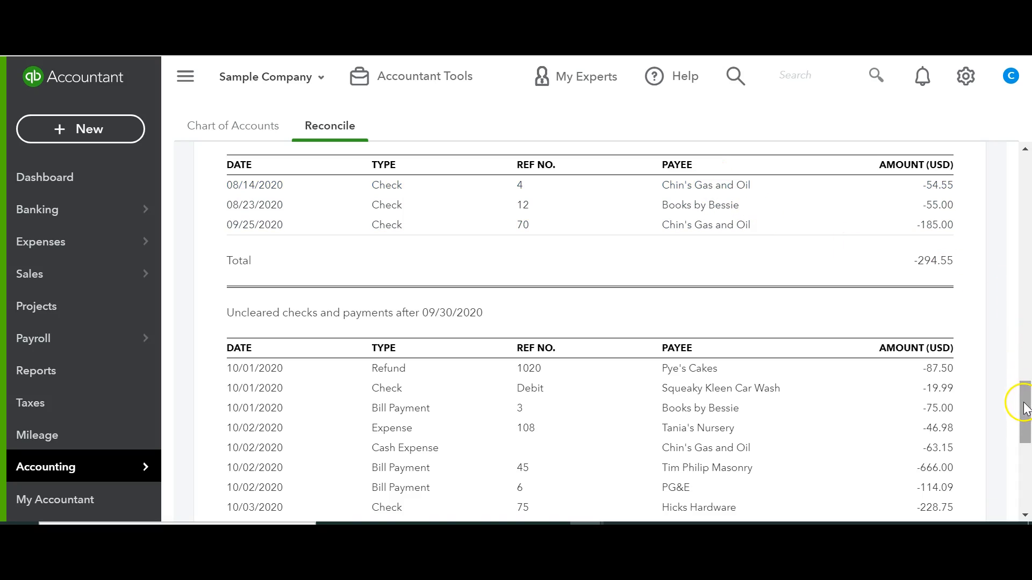
pyautogui.moveTo(1024, 404); pyautogui.dragTo(1024, 425)
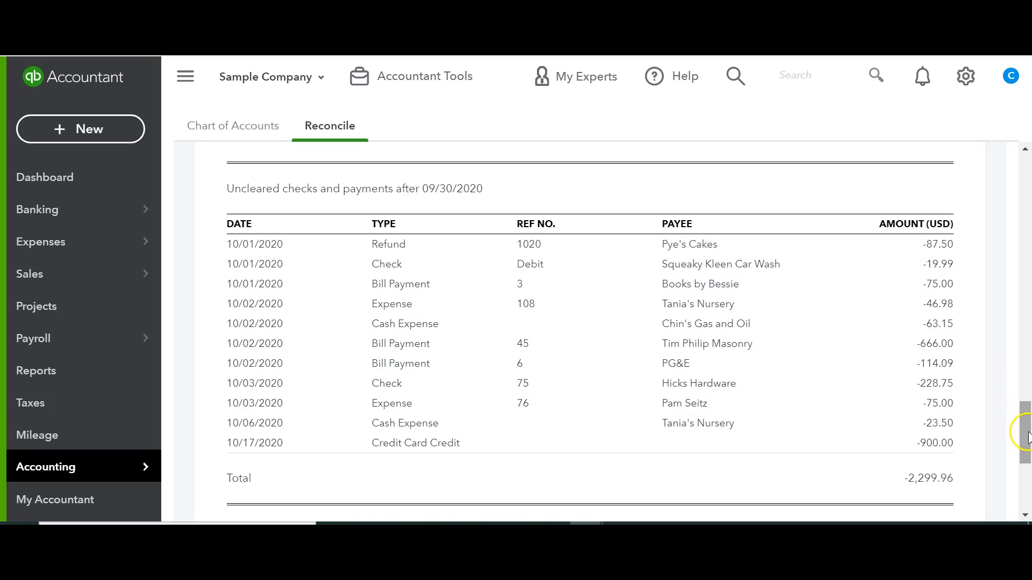
pyautogui.rightClick(1021, 472)
pyautogui.click(1027, 495)
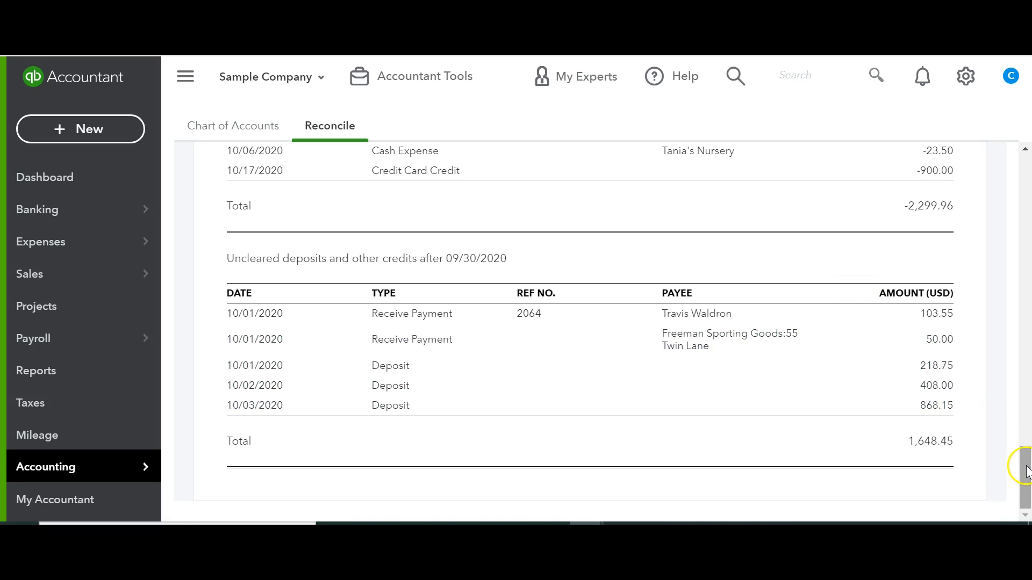
pyautogui.click(1026, 471)
pyautogui.moveTo(1027, 471); pyautogui.dragTo(1027, 153)
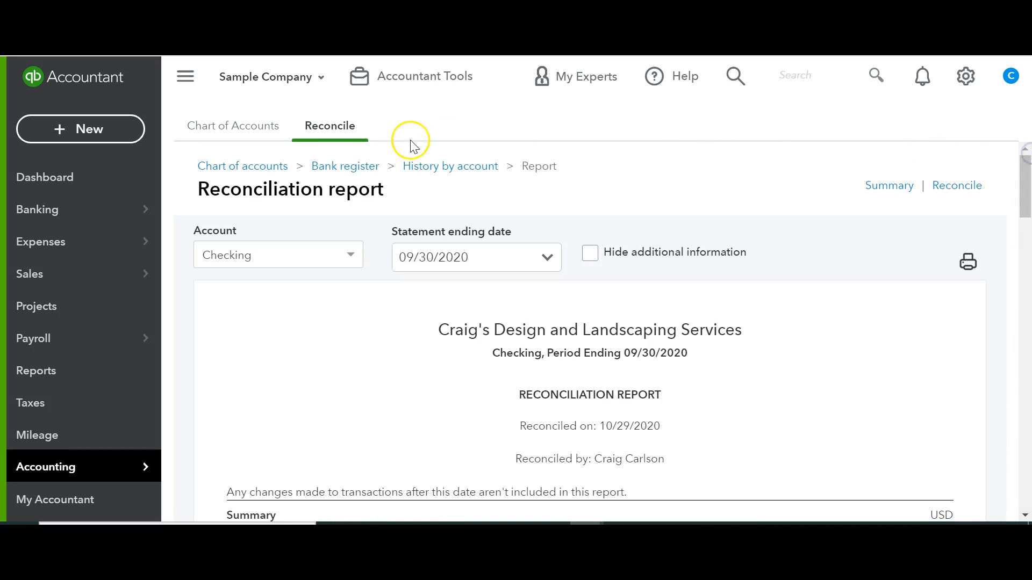
# Step: Open the Checking account's reconciliation history, dismiss the filtering tip and check the extra actions for the 09/30/2020 report
pyautogui.click(436, 171)
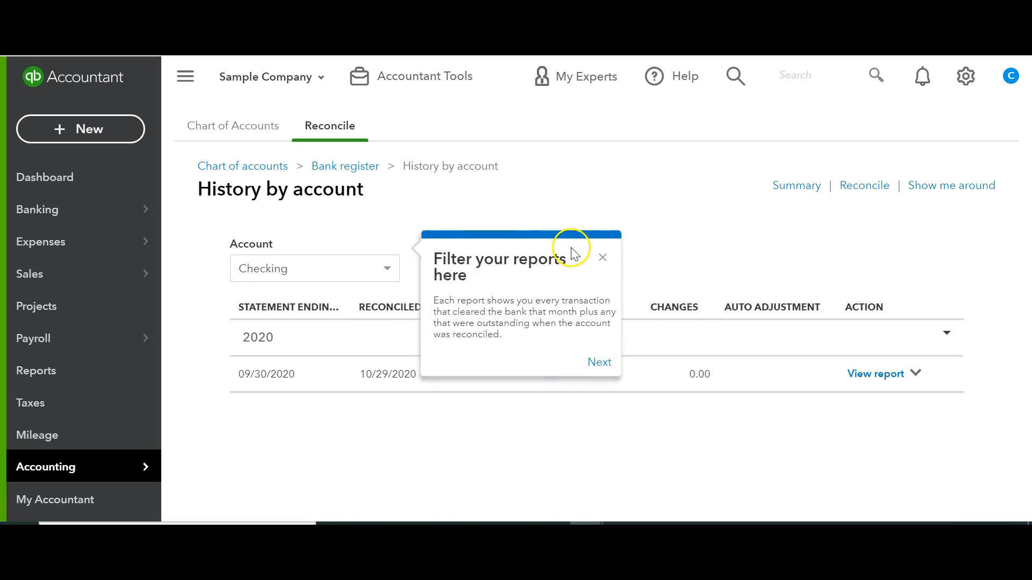
pyautogui.click(602, 258)
pyautogui.click(915, 374)
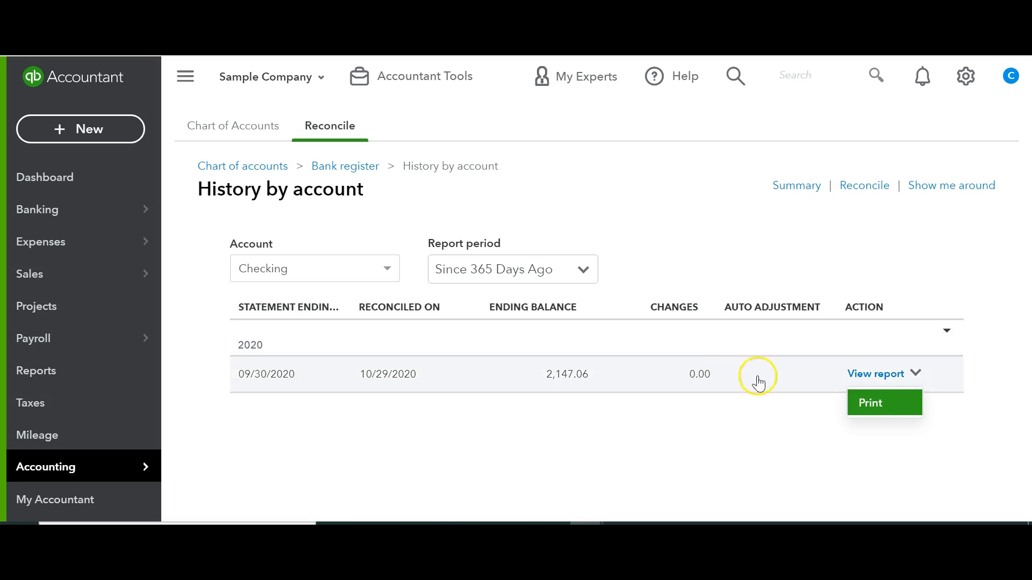
pyautogui.click(970, 273)
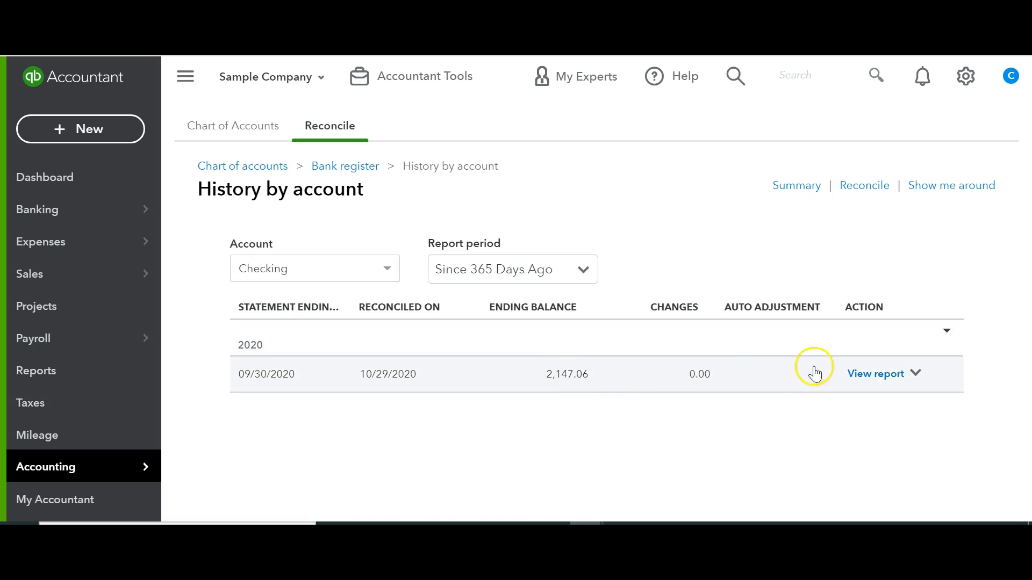